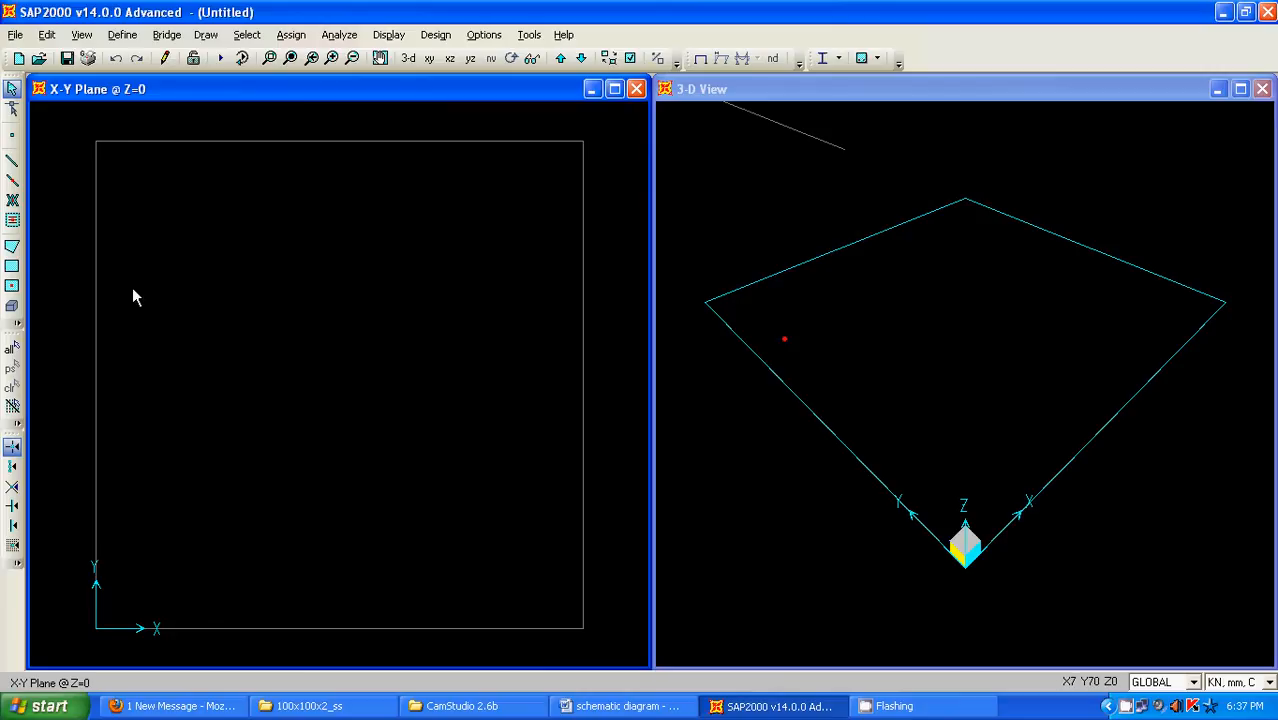
Draw a rectangular area with section ASEC1 between the grid corners X0 Y100 and X100 Y0 in the X-Y plane
left_click(12, 266)
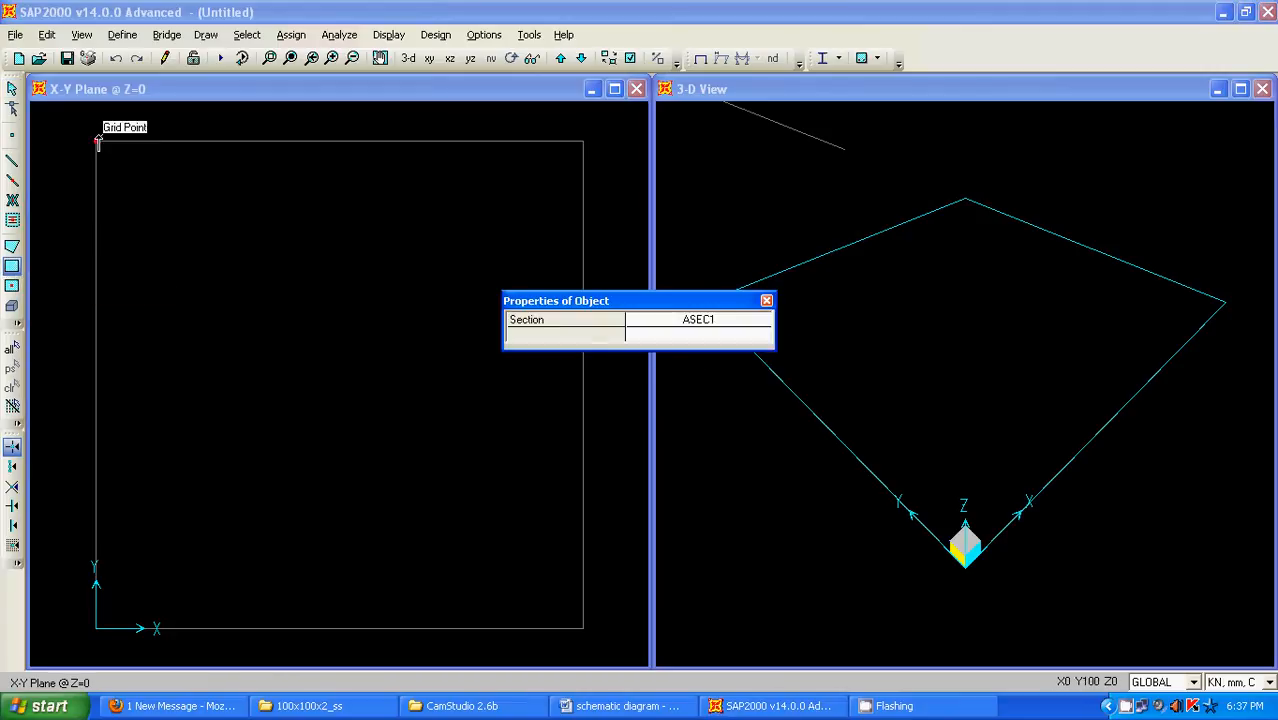
left_click(96, 141)
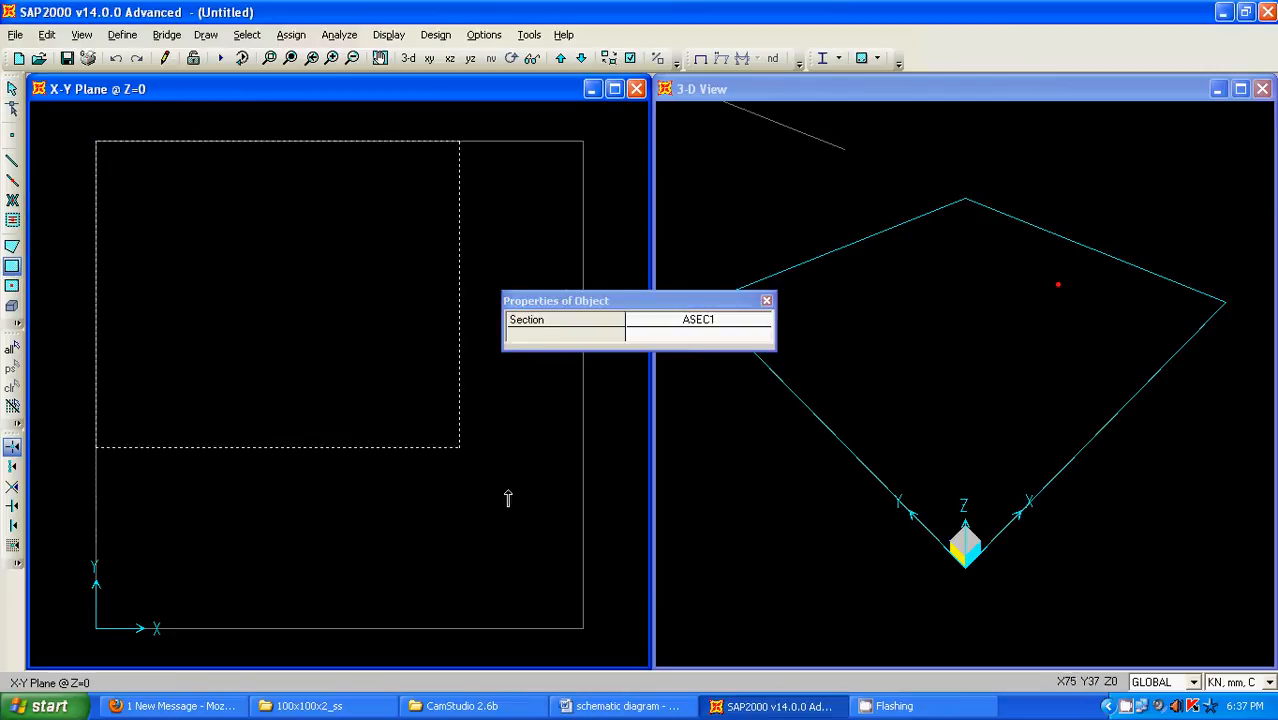
left_click(583, 628)
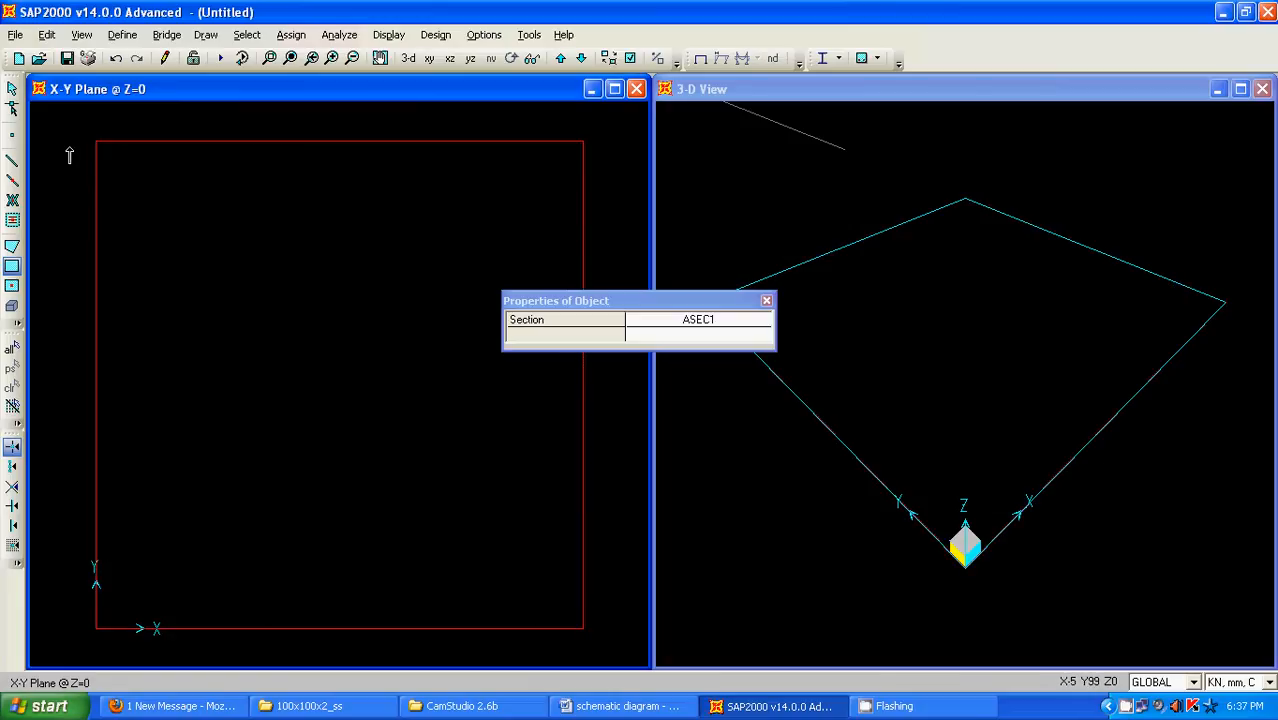
key("Escape")
Modify the shell area section ASEC1 to a membrane thickness of 2 mm and a bending thickness of 2 mm
left_click(121, 35)
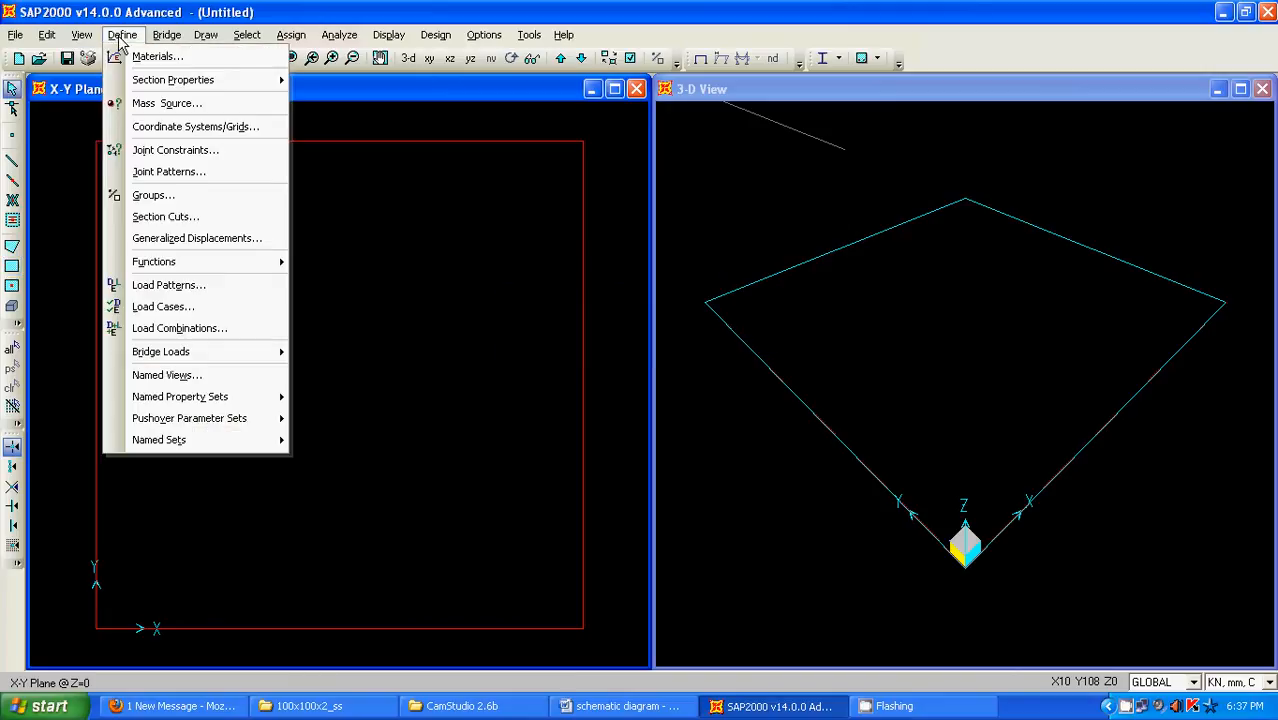
mouse_move(230, 80)
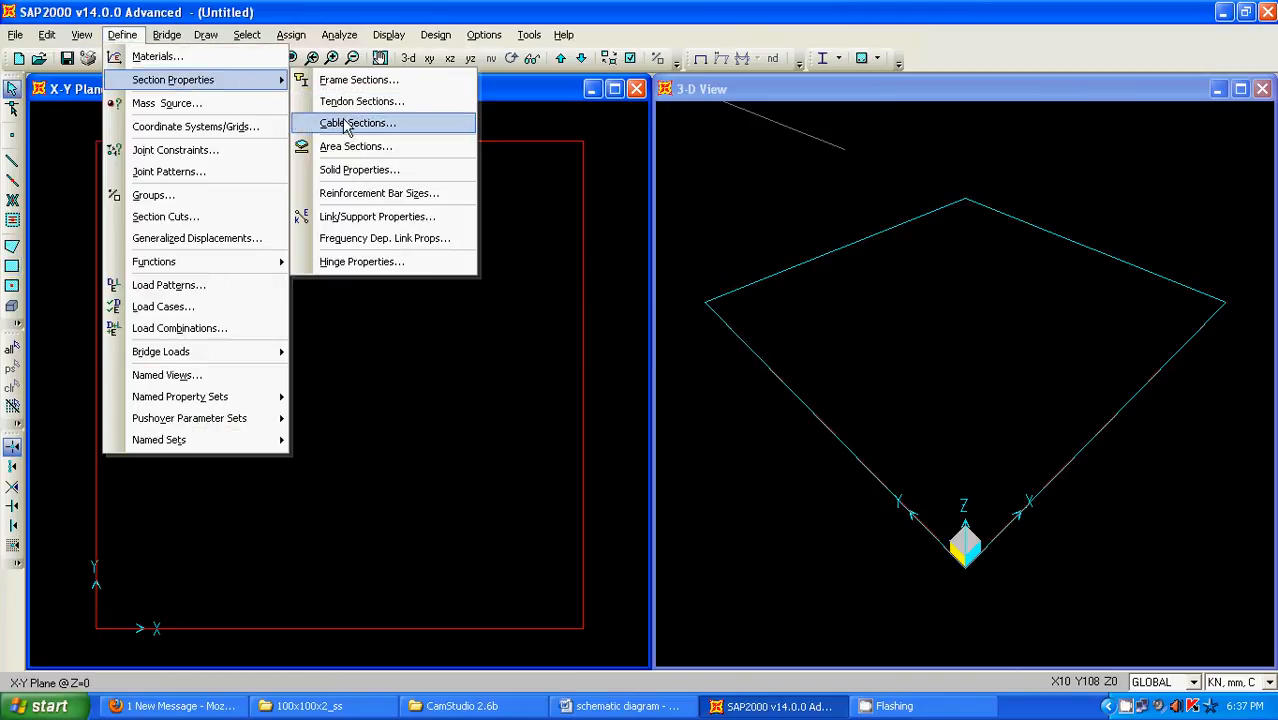
left_click(352, 147)
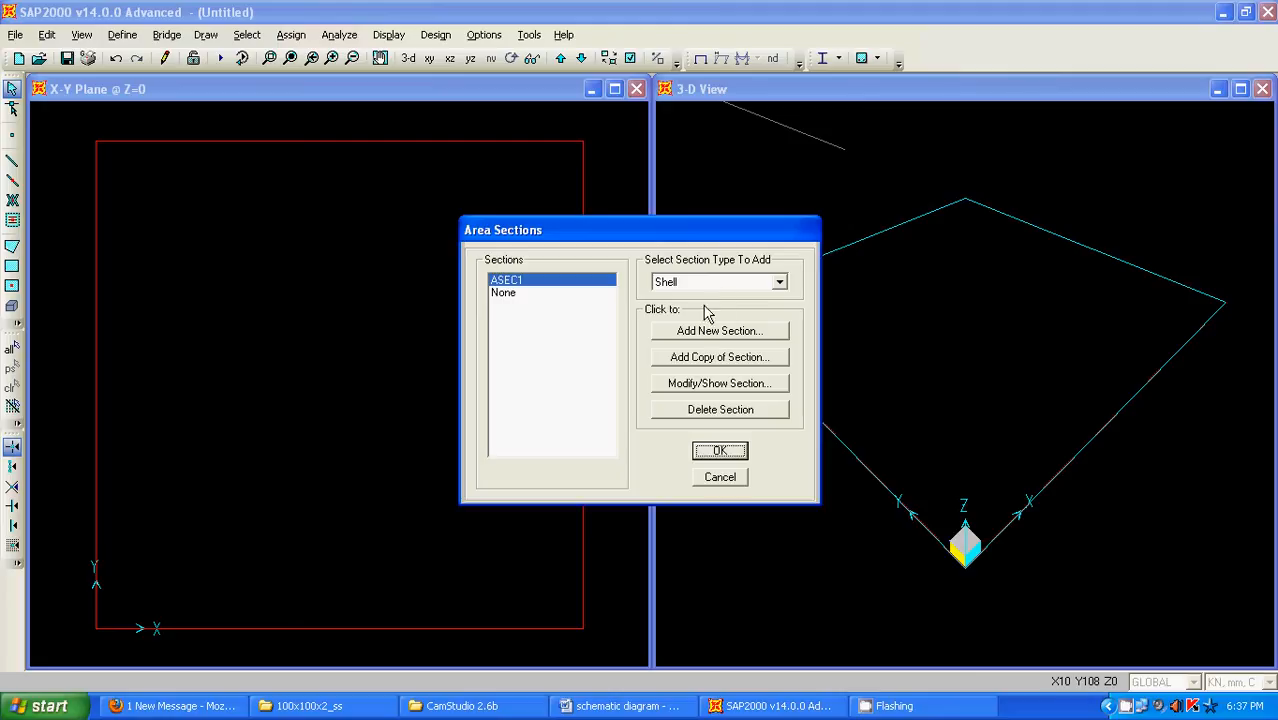
left_click(719, 285)
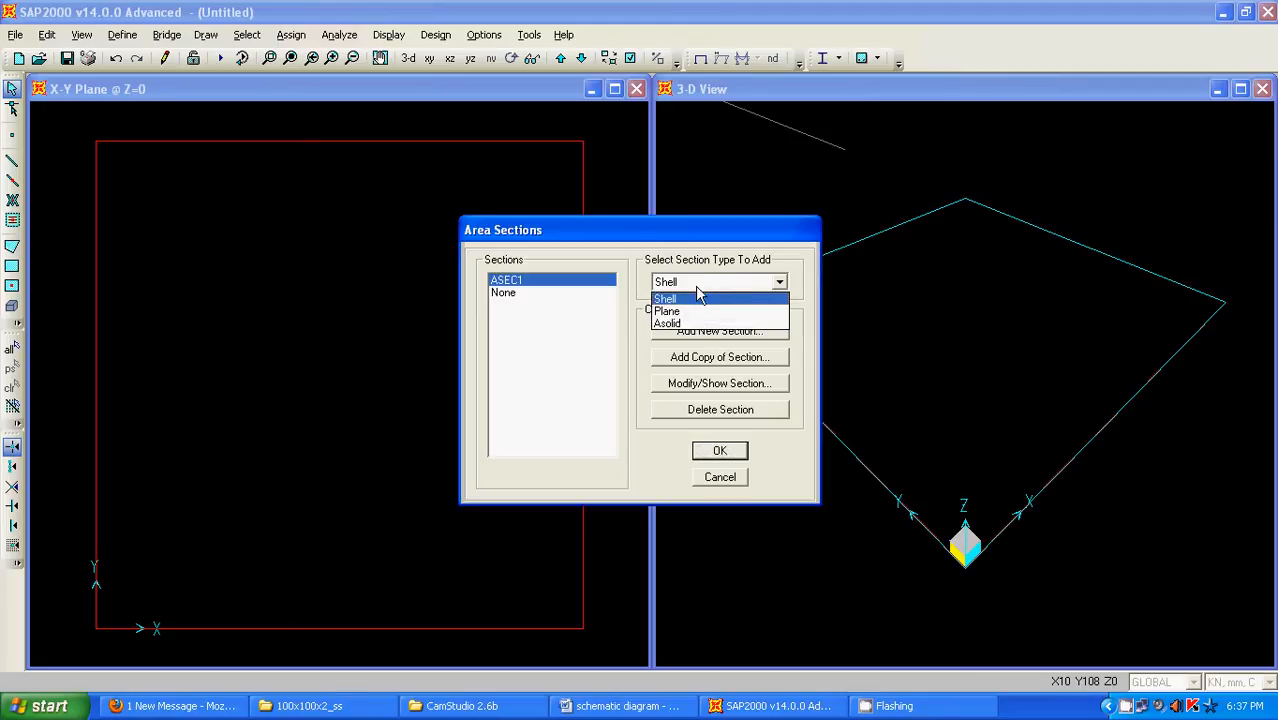
left_click(693, 298)
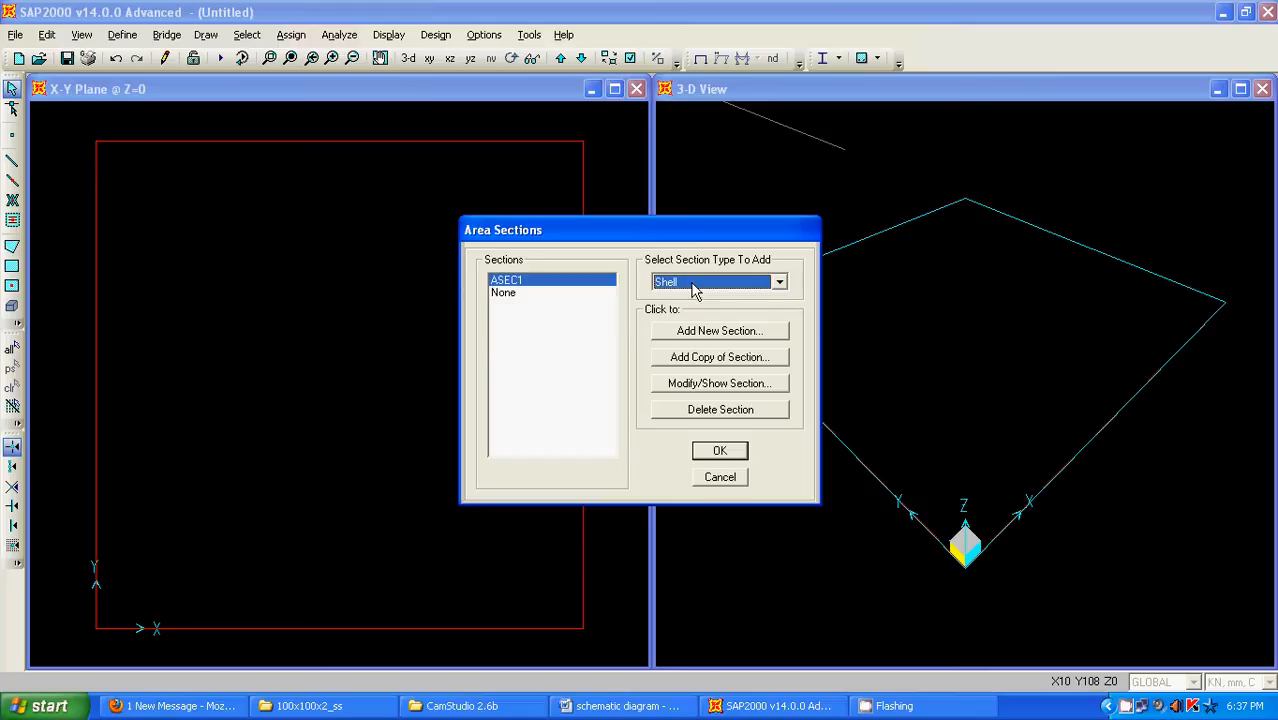
left_click(707, 384)
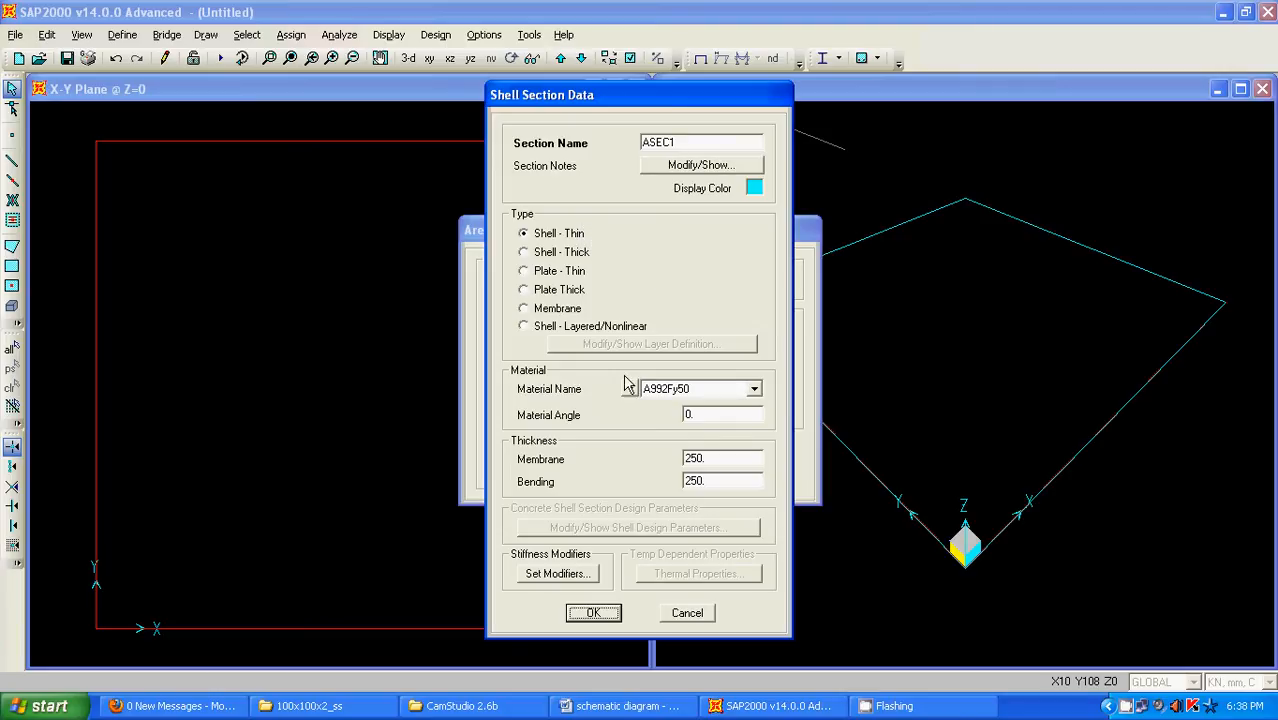
double_click(716, 456)
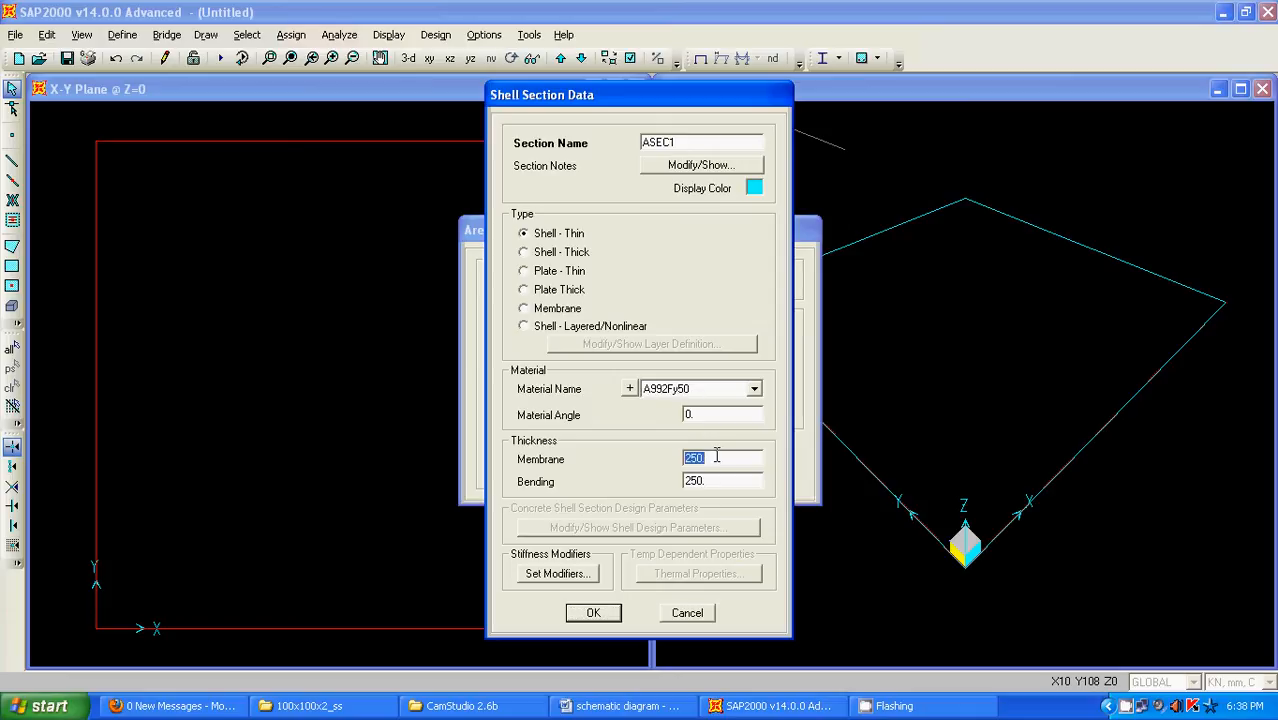
type("2")
double_click(716, 479)
type("2")
left_click(604, 614)
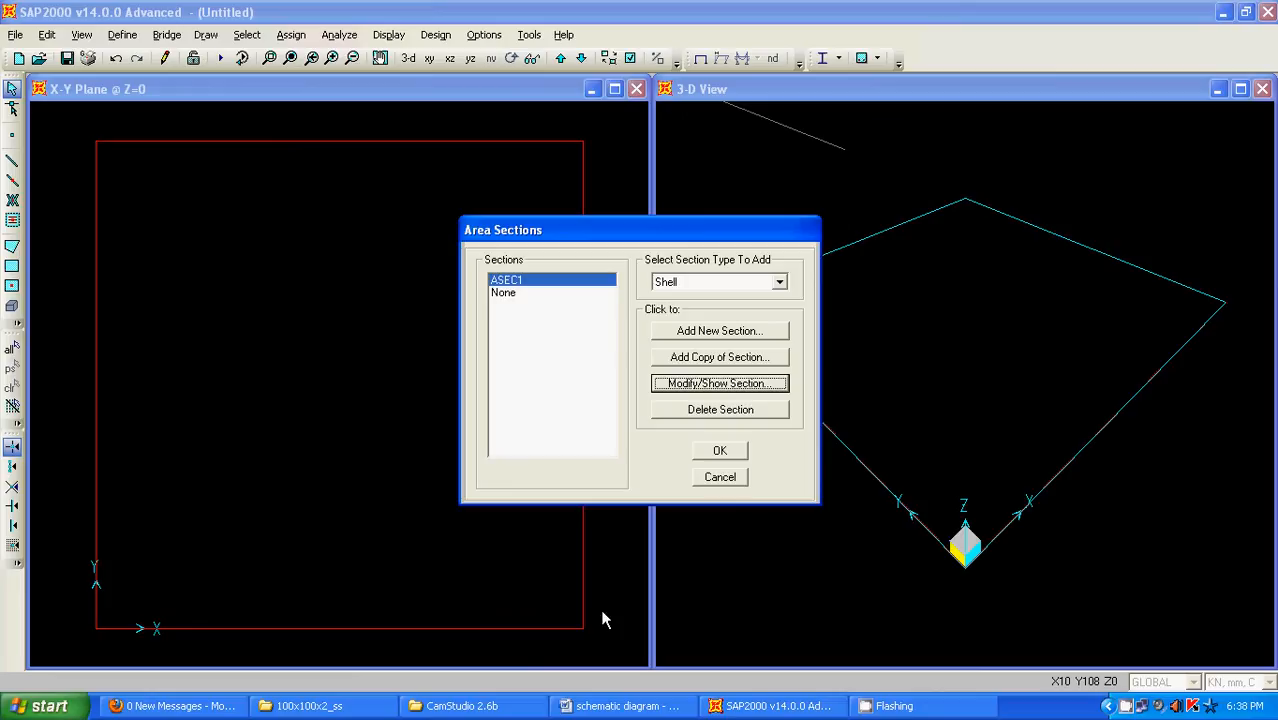
left_click(716, 448)
Assign the area section ASEC1 to the square plate
left_click(294, 360)
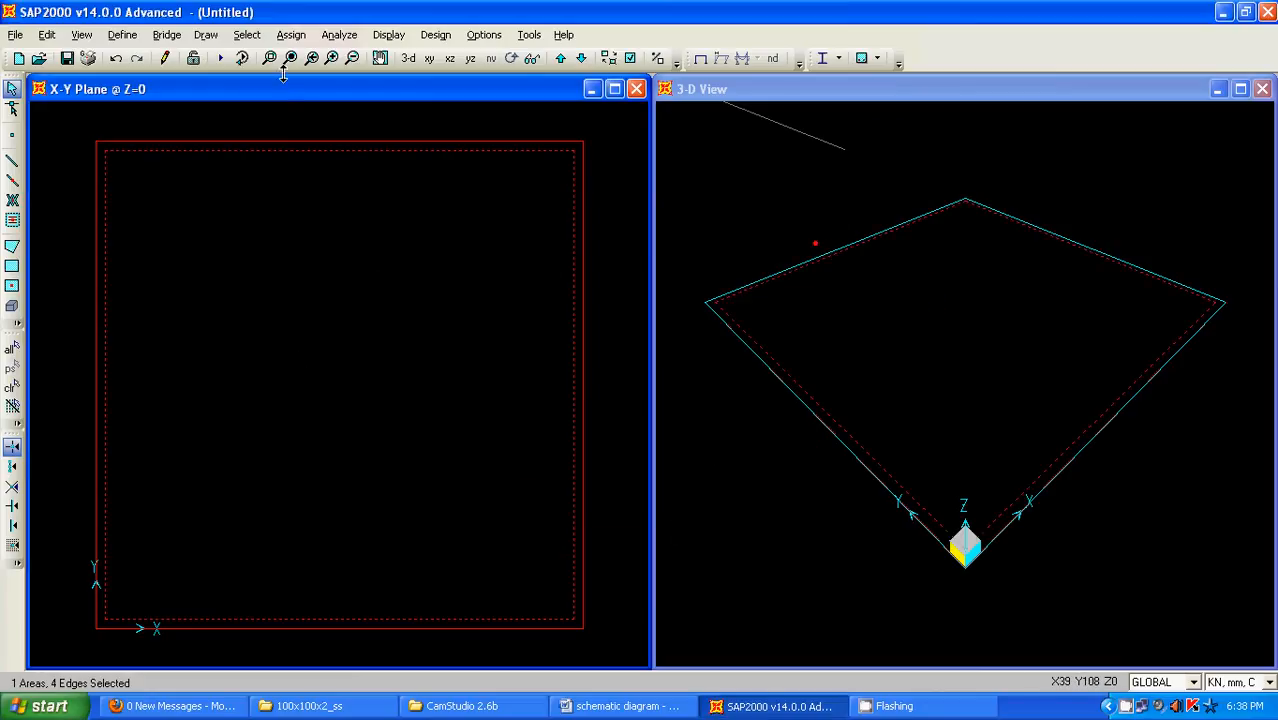
left_click(291, 35)
mouse_move(482, 141)
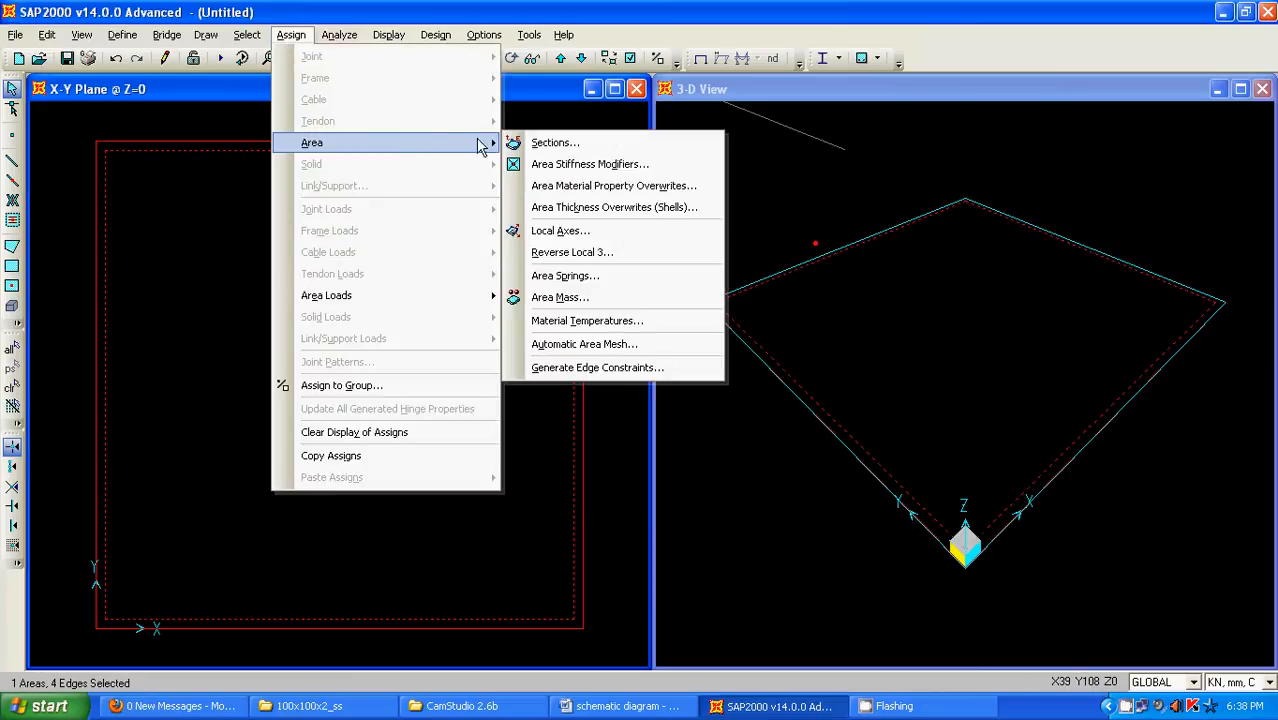
left_click(524, 141)
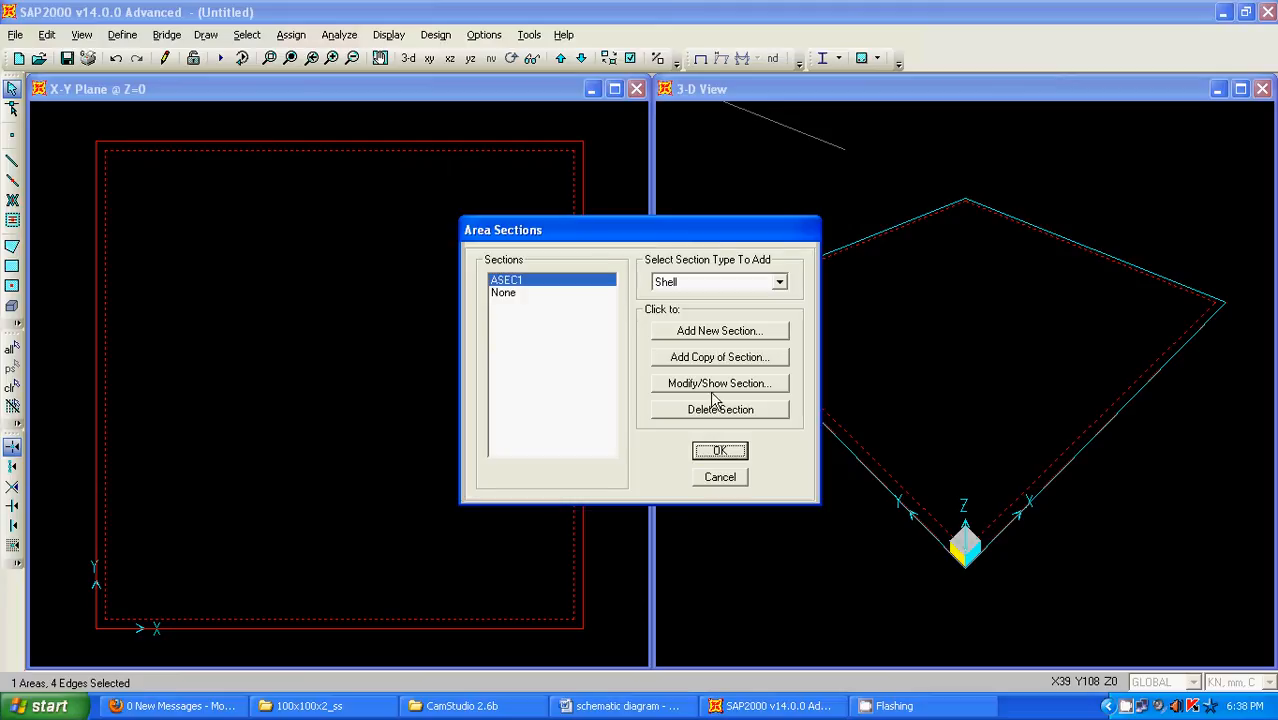
left_click(720, 452)
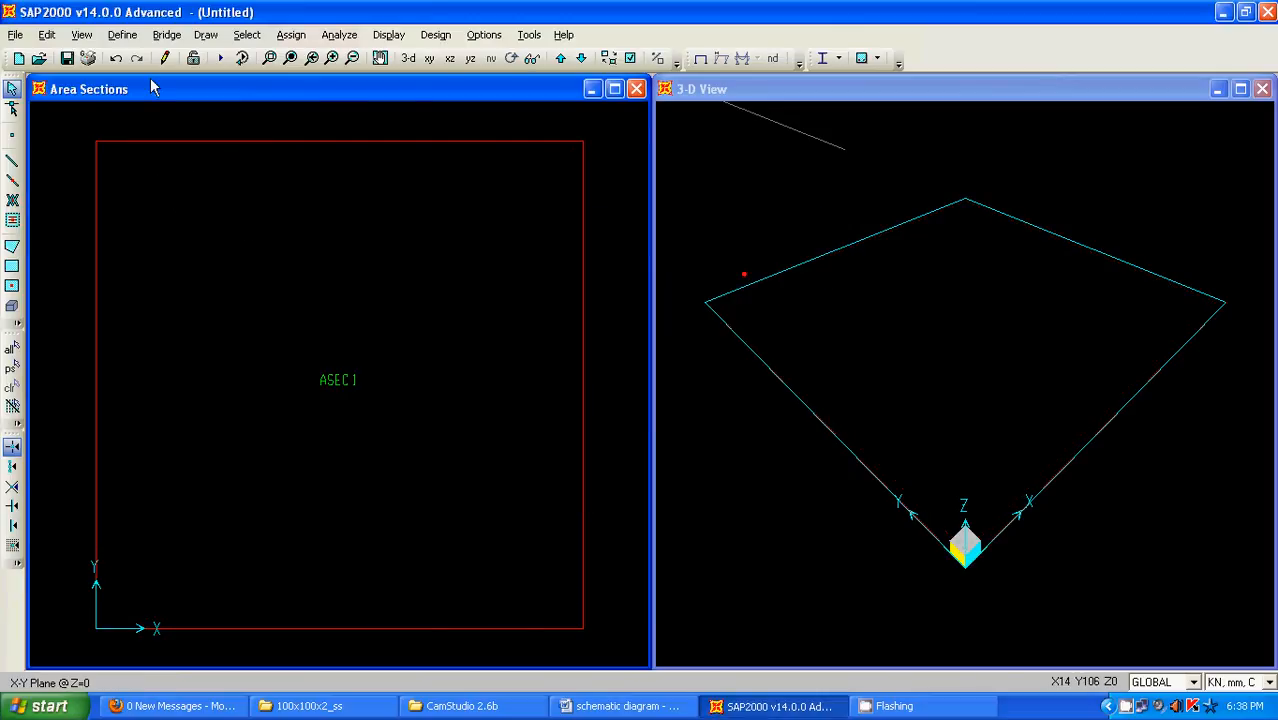
Add a load pattern named live_dist with type LIVE
left_click(122, 34)
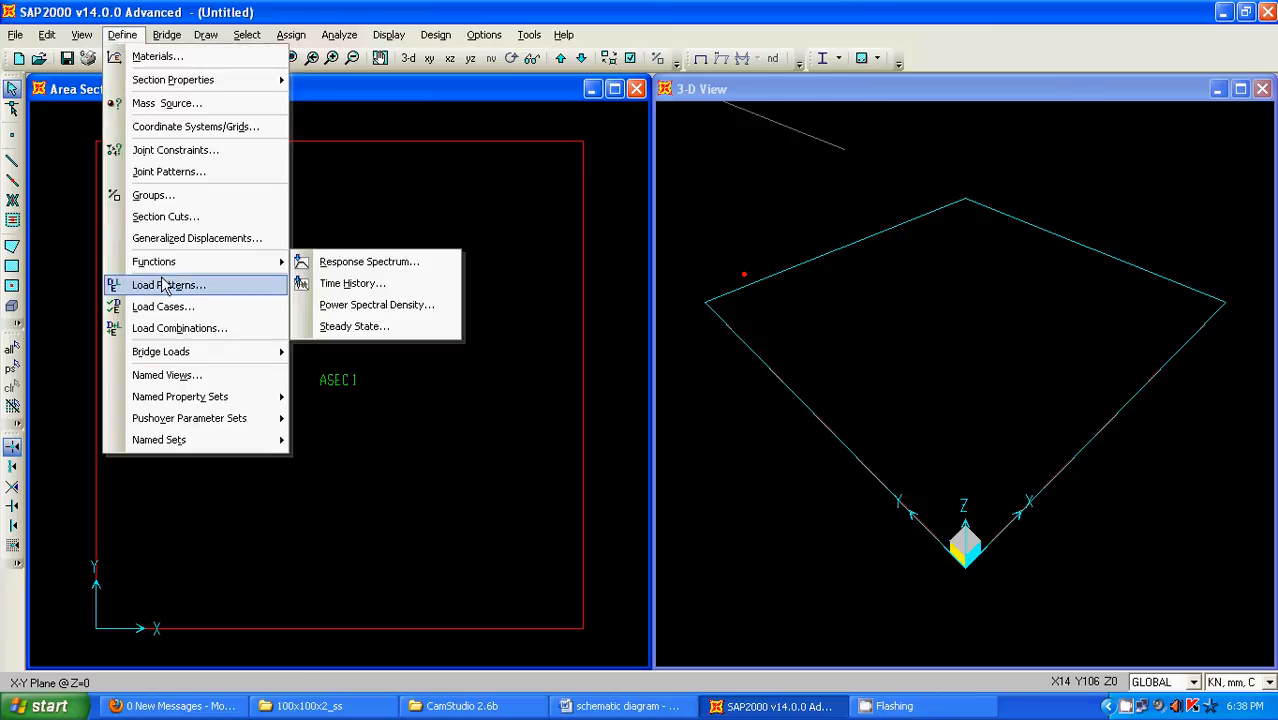
left_click(165, 285)
left_click(570, 316)
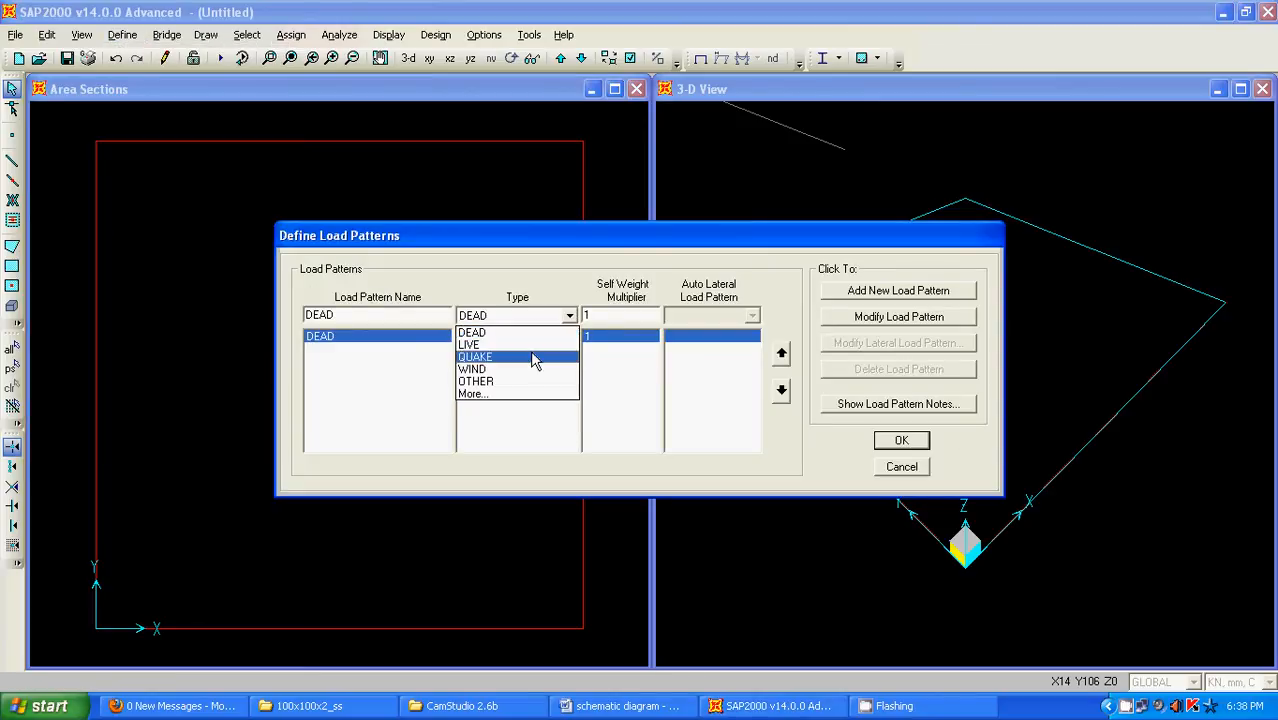
left_click(531, 345)
double_click(401, 315)
type("live_dist")
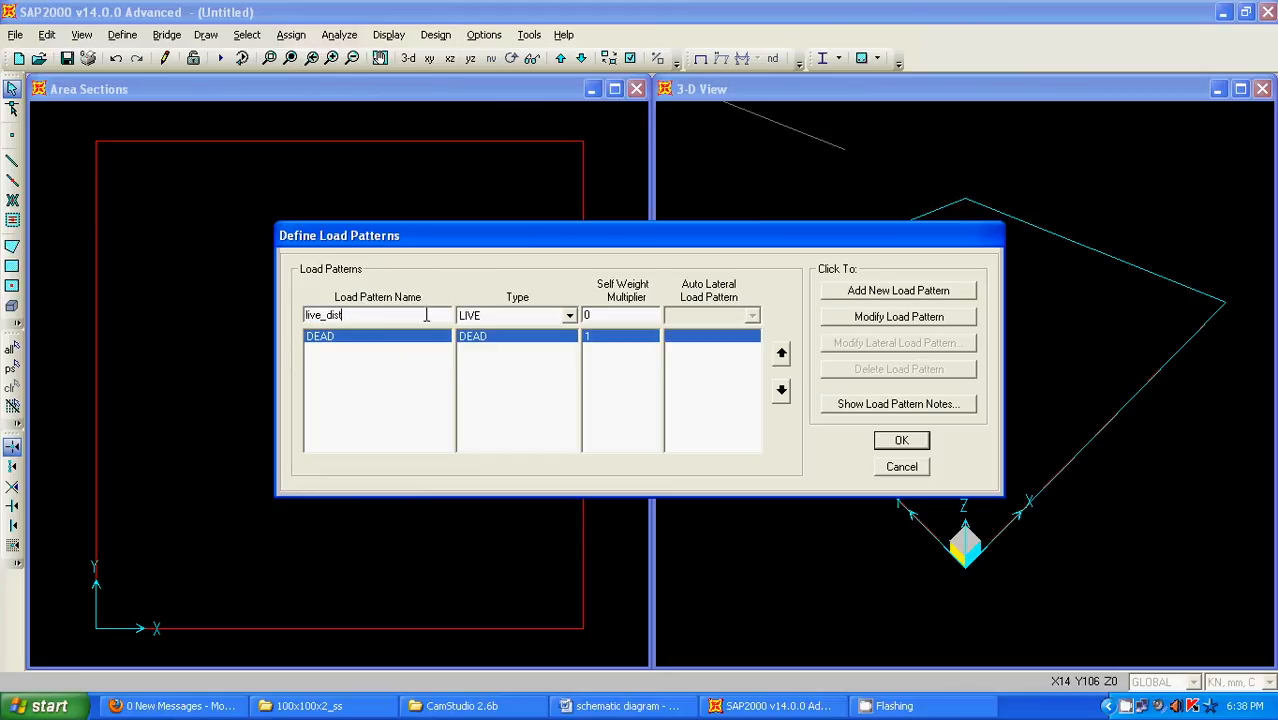
left_click(857, 291)
Delete the DEAD load pattern and accept the load pattern definitions
left_click(502, 339)
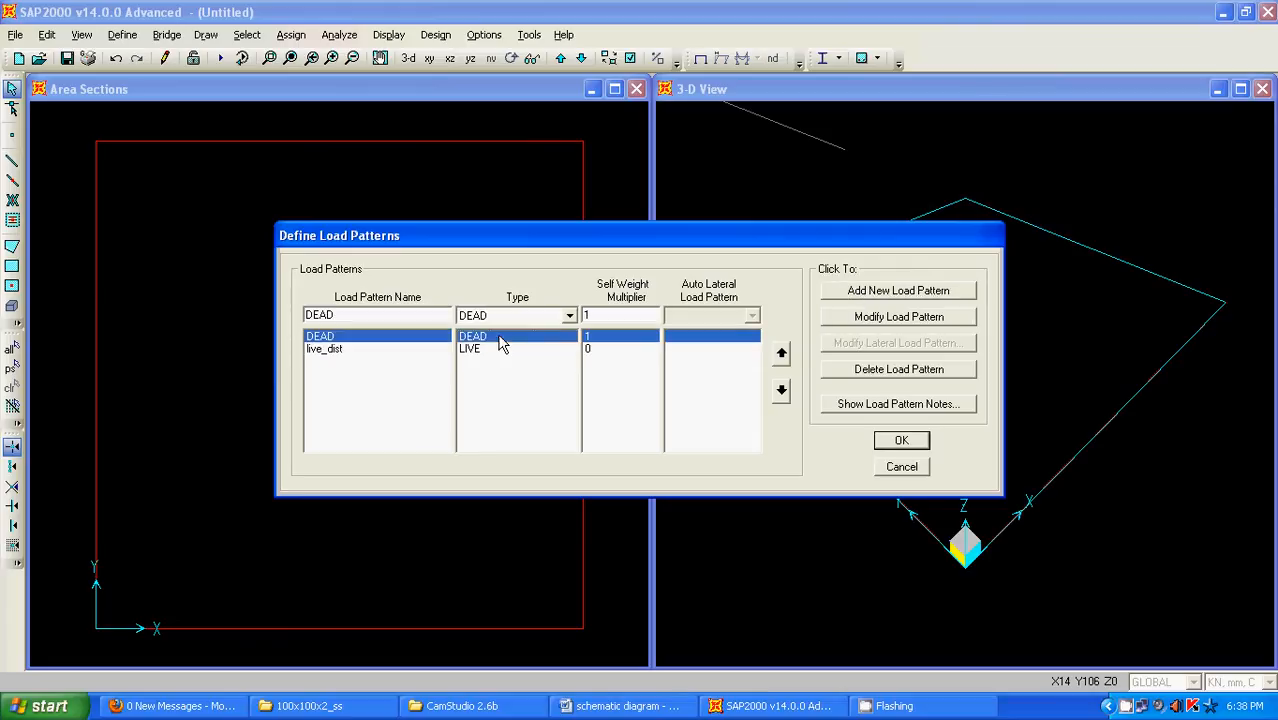
left_click(865, 369)
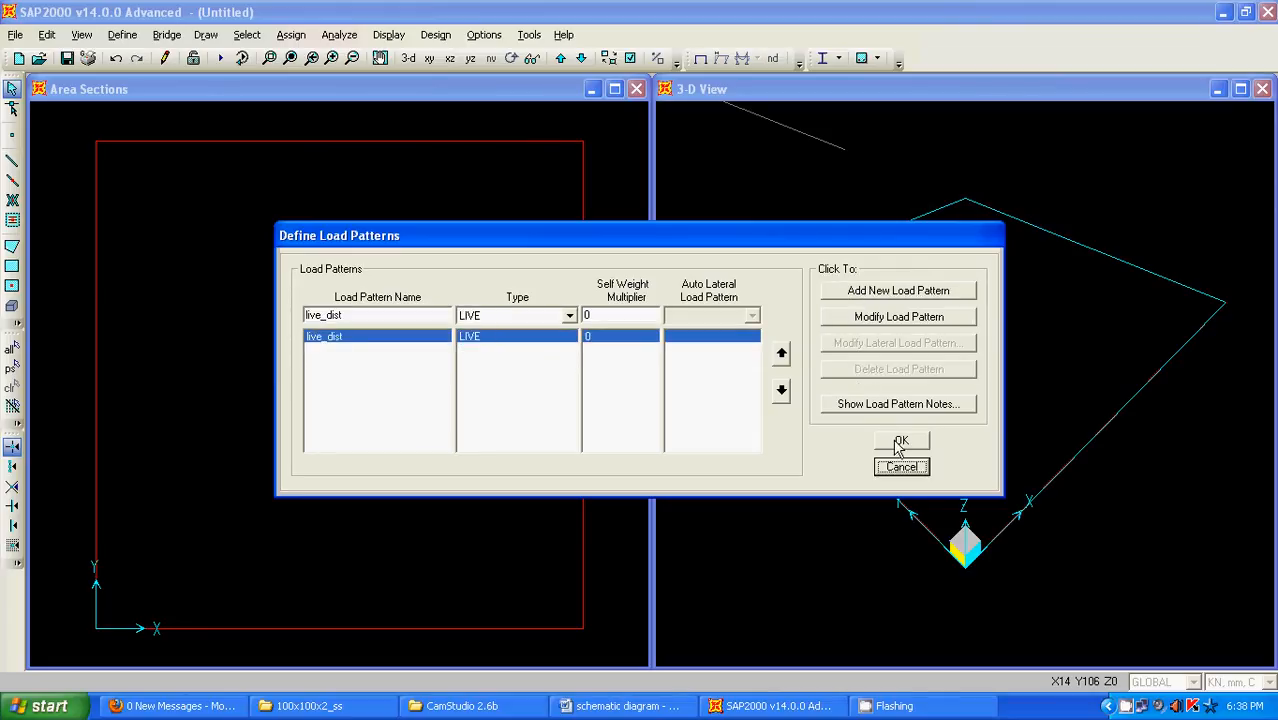
left_click(901, 441)
Add a Buckling load case with its default name, applying load pattern live_dist with a scale factor of 1
left_click(122, 34)
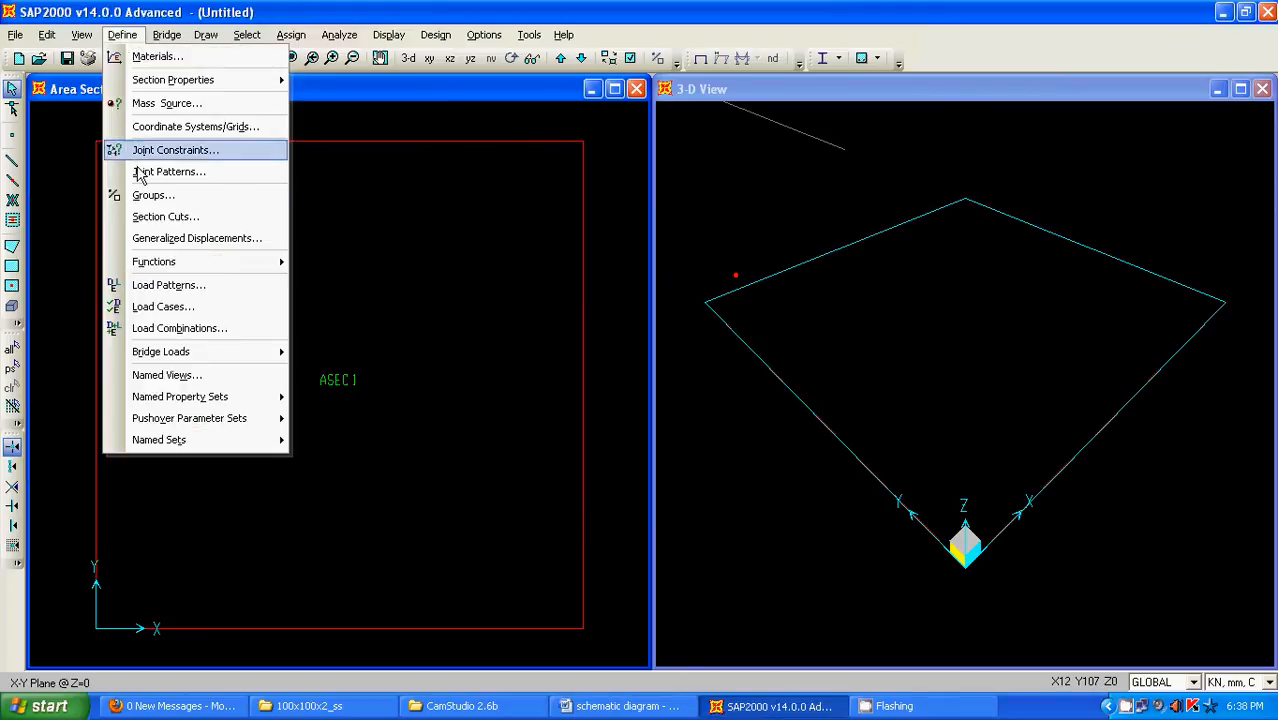
left_click(174, 314)
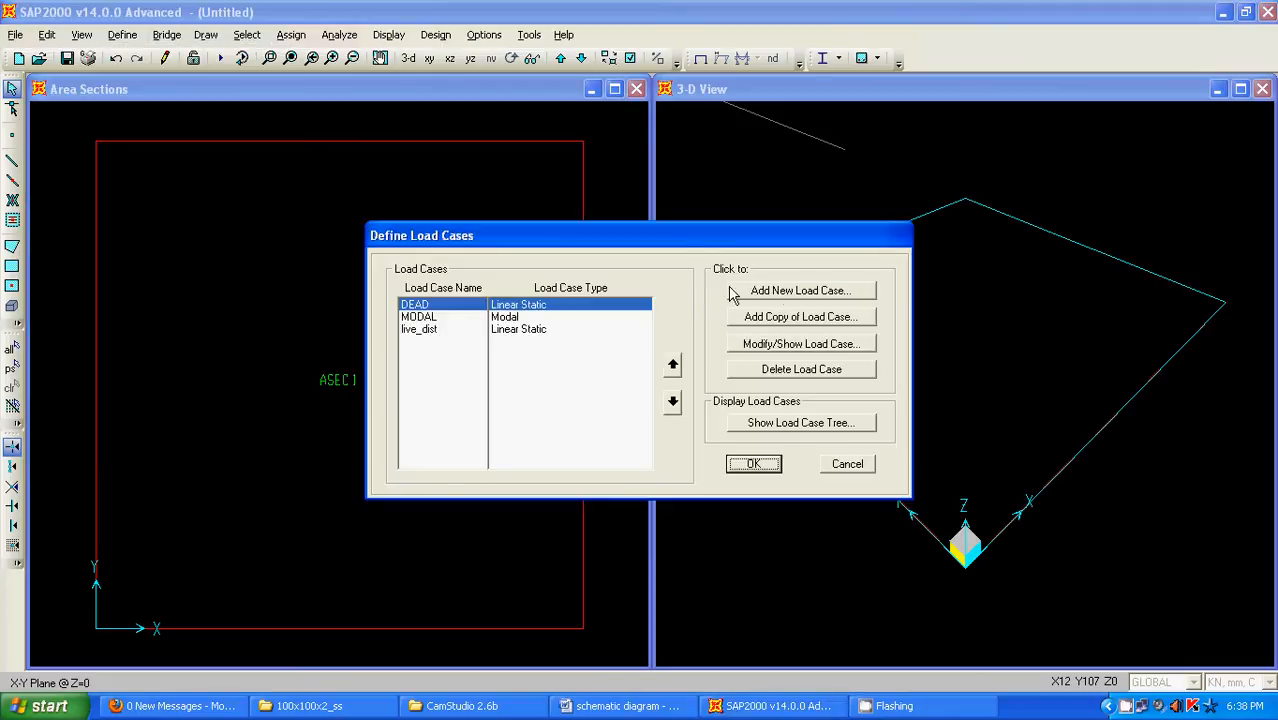
left_click(778, 292)
left_click(855, 237)
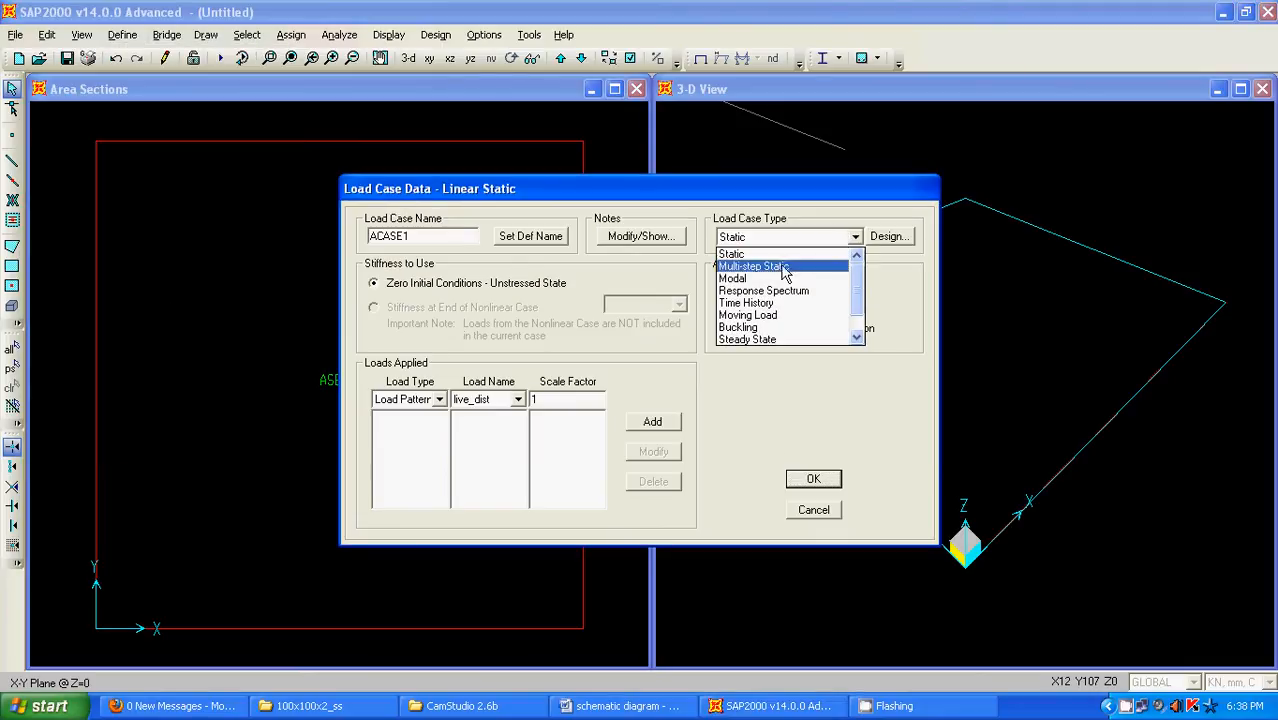
left_click(748, 328)
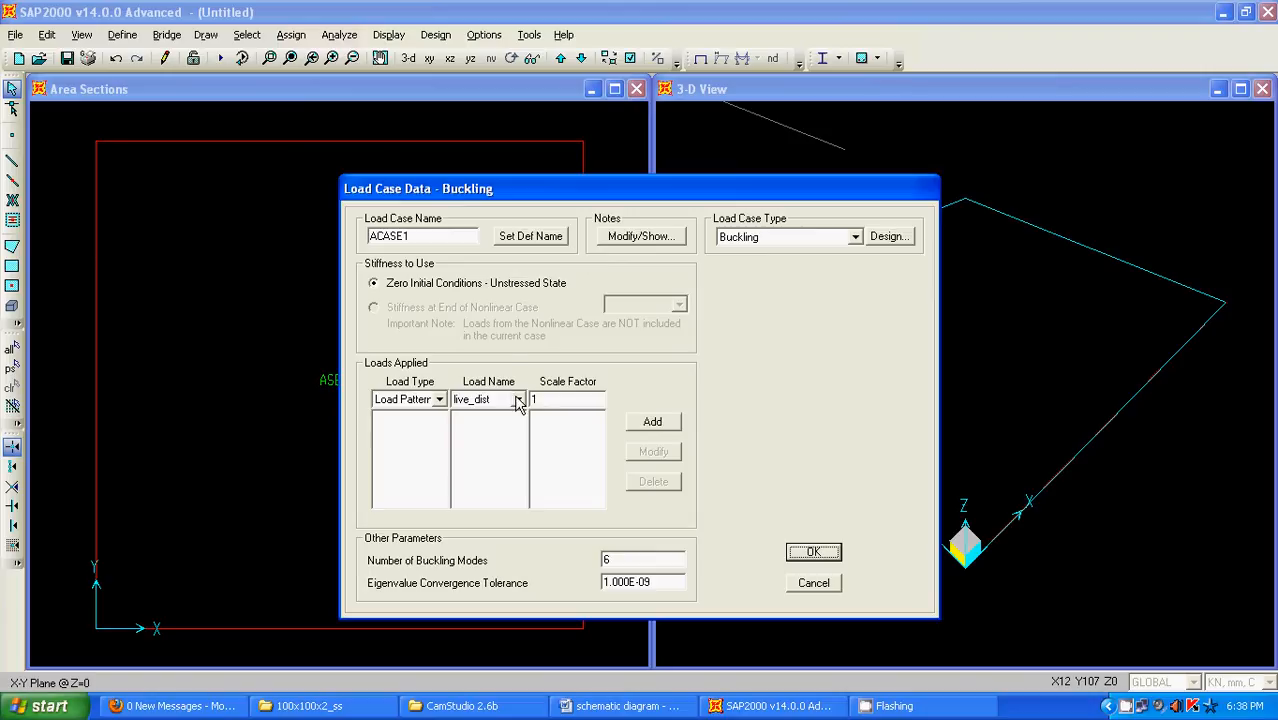
left_click(652, 424)
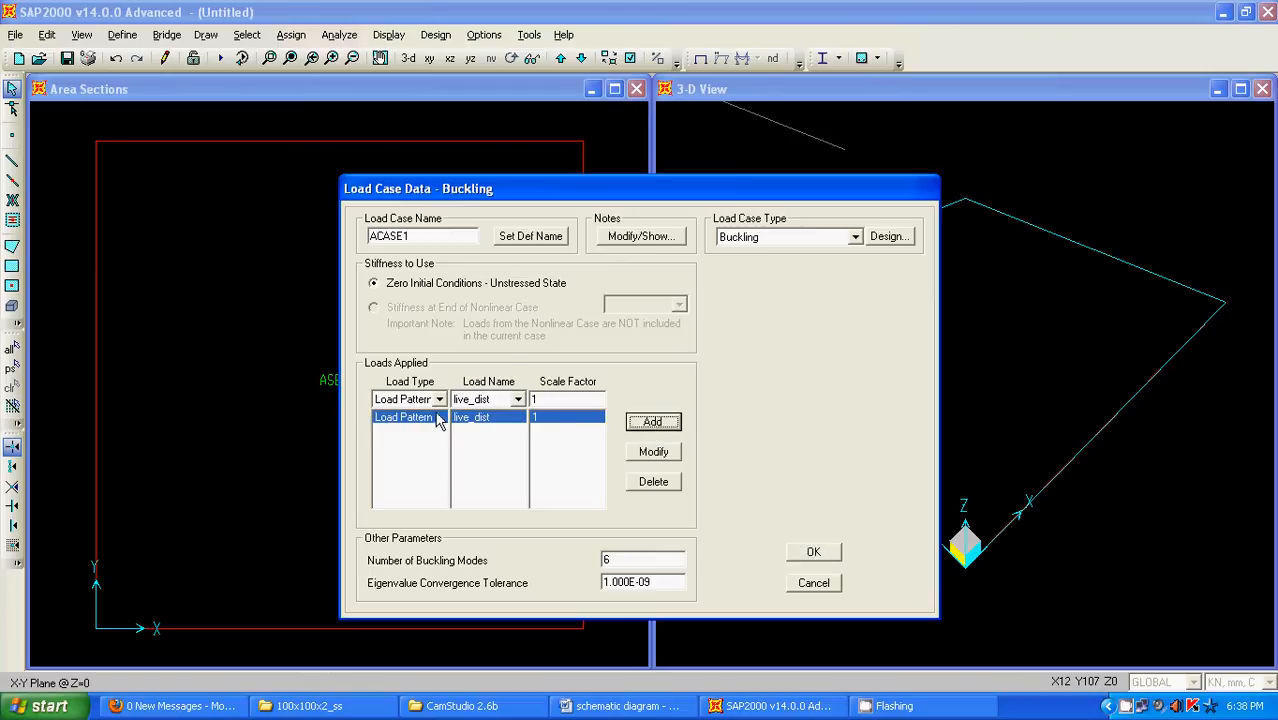
left_click(518, 240)
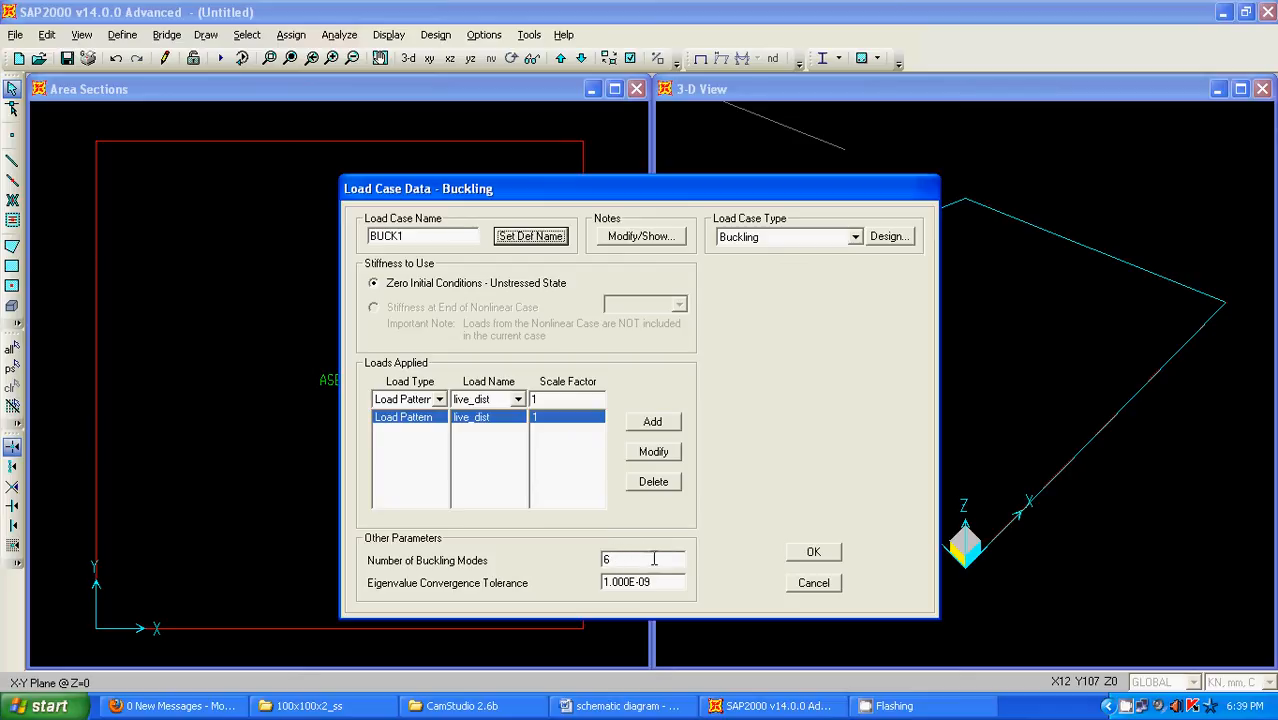
left_click(815, 555)
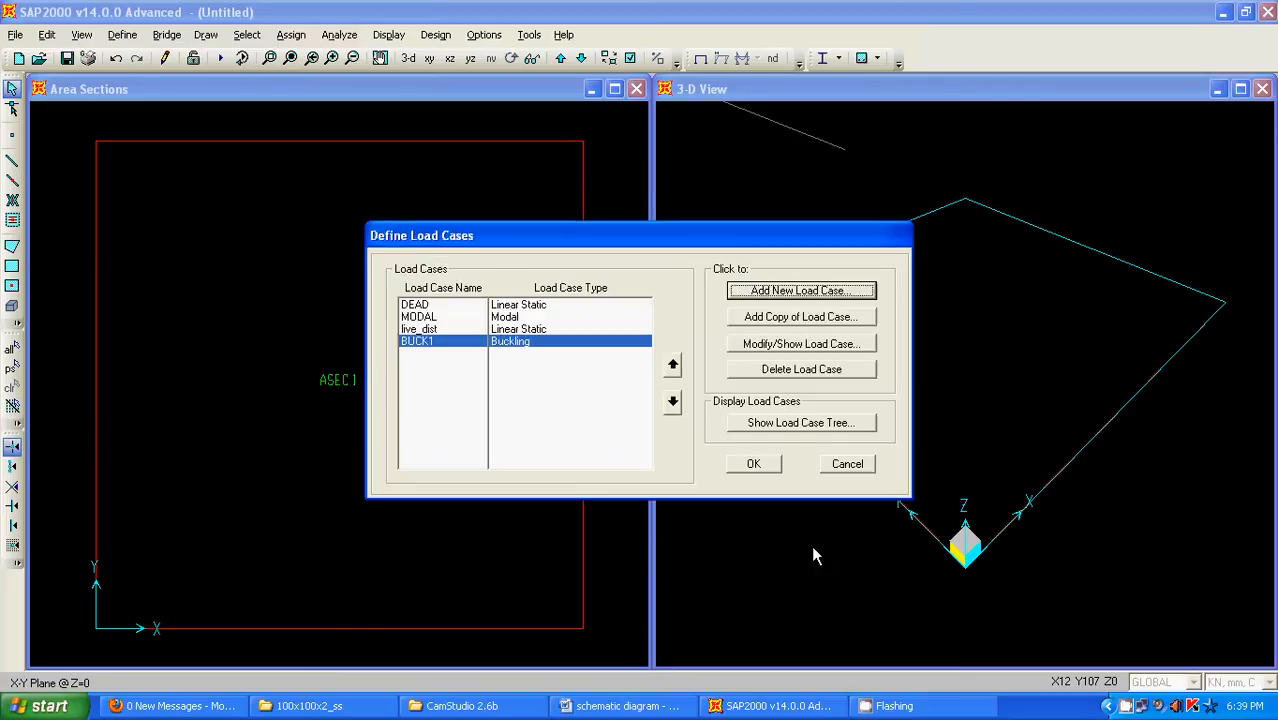
left_click(760, 470)
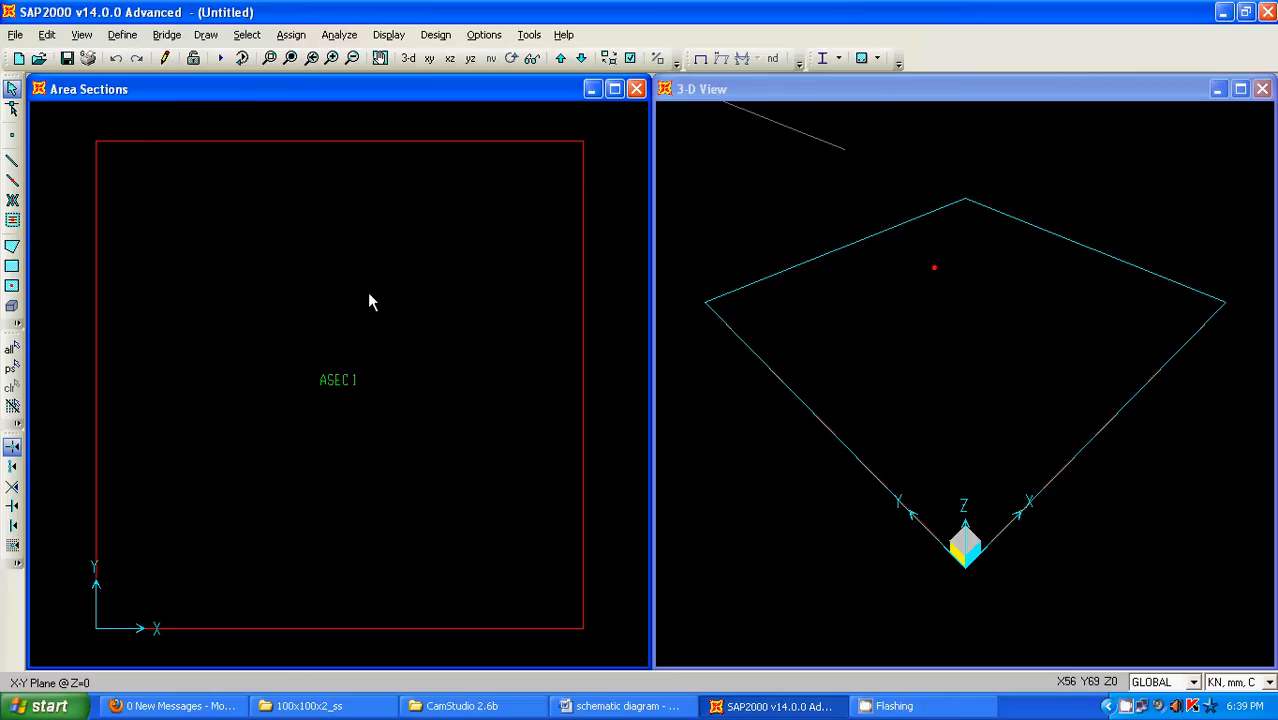
Check the plate's schematic diagram in Word, and divide the plate area in SAP2000 into 20 by 20 objects
left_click(607, 706)
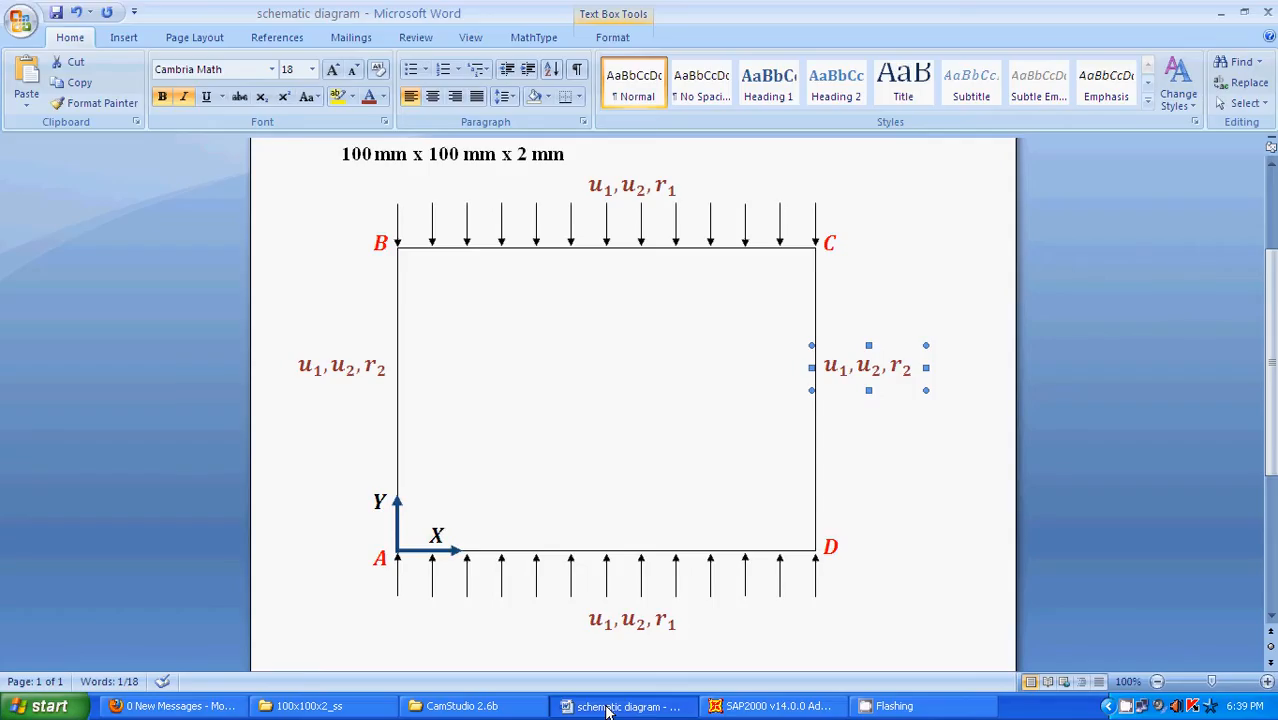
left_click(607, 706)
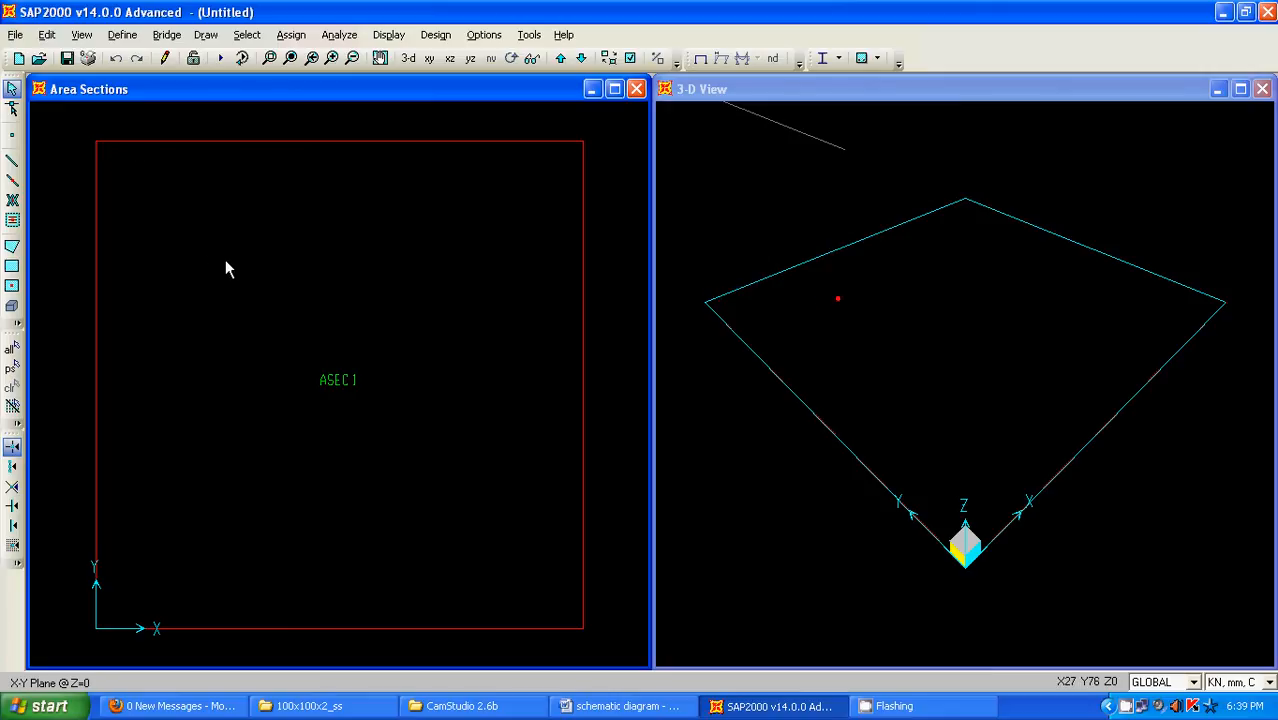
left_click(312, 259)
left_click(46, 36)
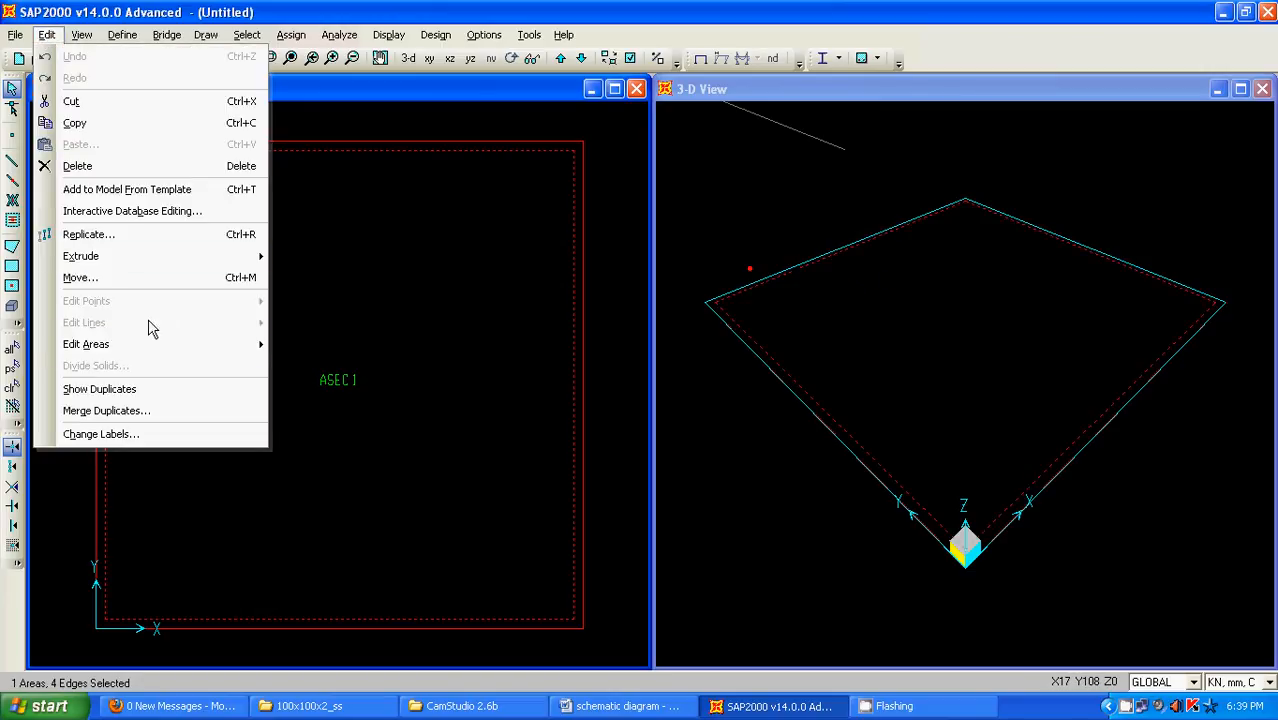
mouse_move(222, 344)
left_click(286, 344)
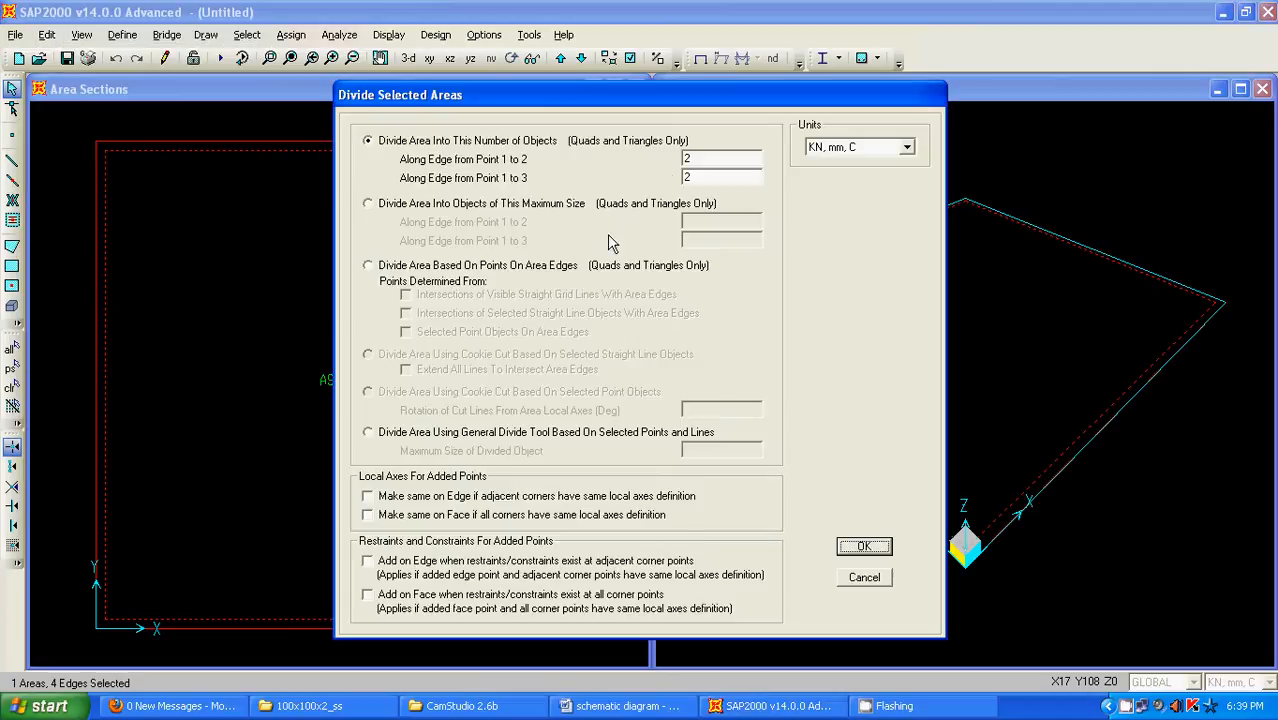
double_click(697, 160)
left_click(856, 552)
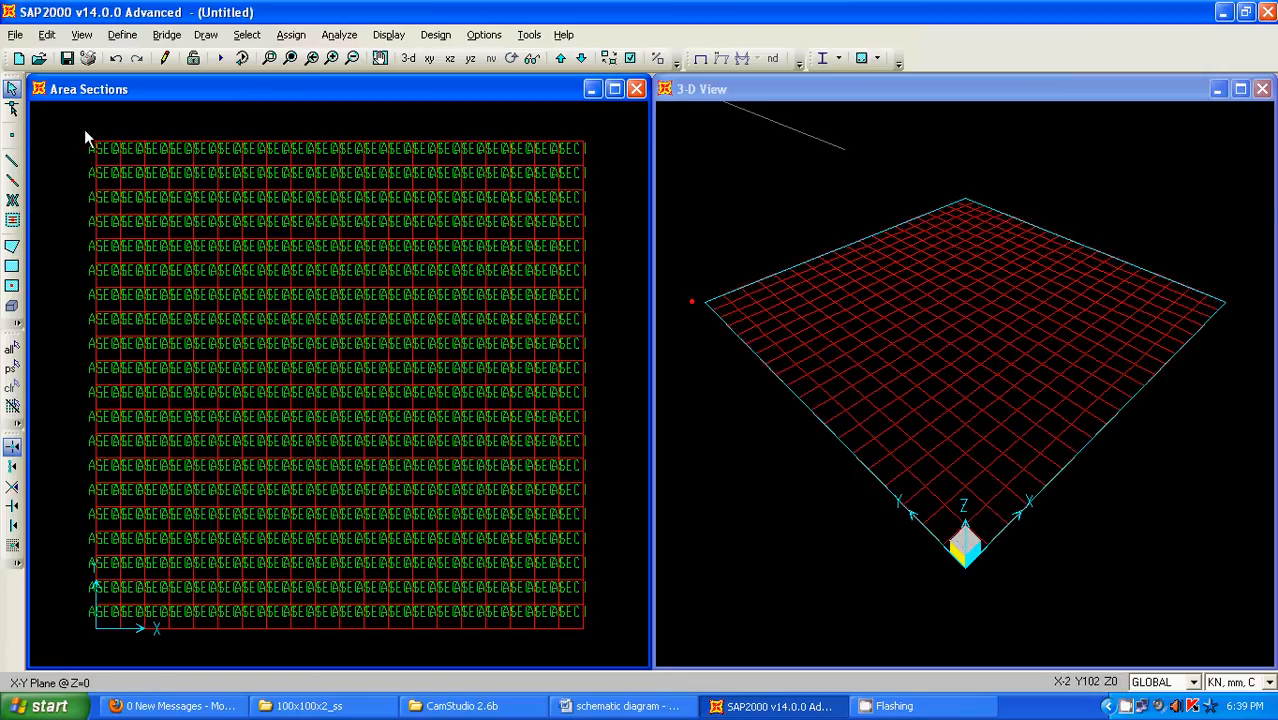
Restrain all joints on the plate's Y=0 and Y=100 edges in Translation 3, Rotation about 2 and Rotation about 3 only
left_click_drag(84, 129, 594, 152)
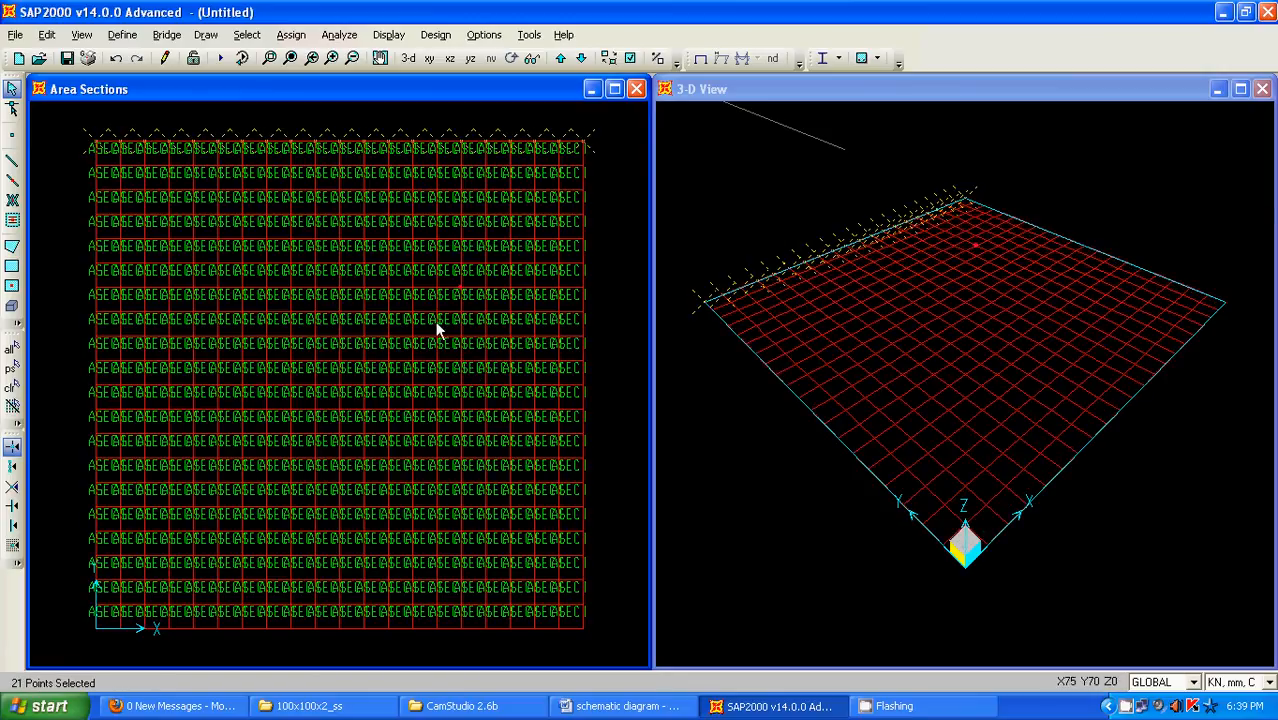
left_click_drag(82, 614, 601, 637)
left_click(291, 35)
mouse_move(412, 57)
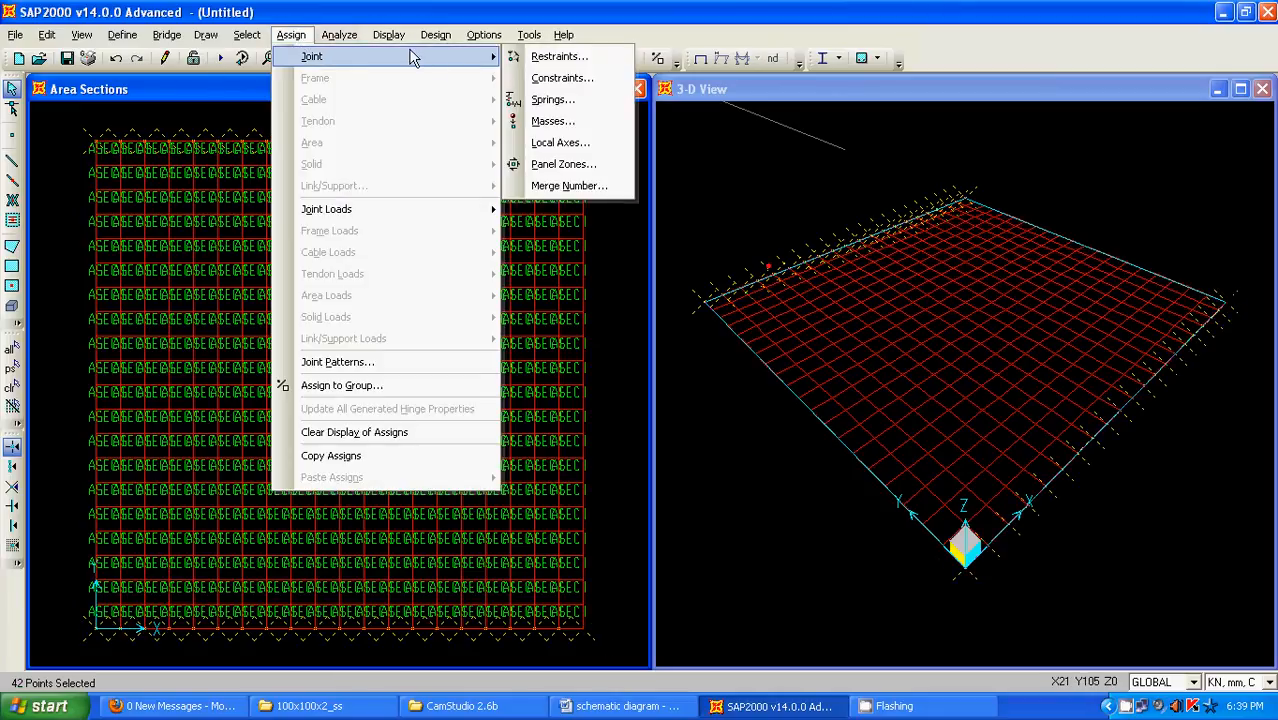
left_click(570, 56)
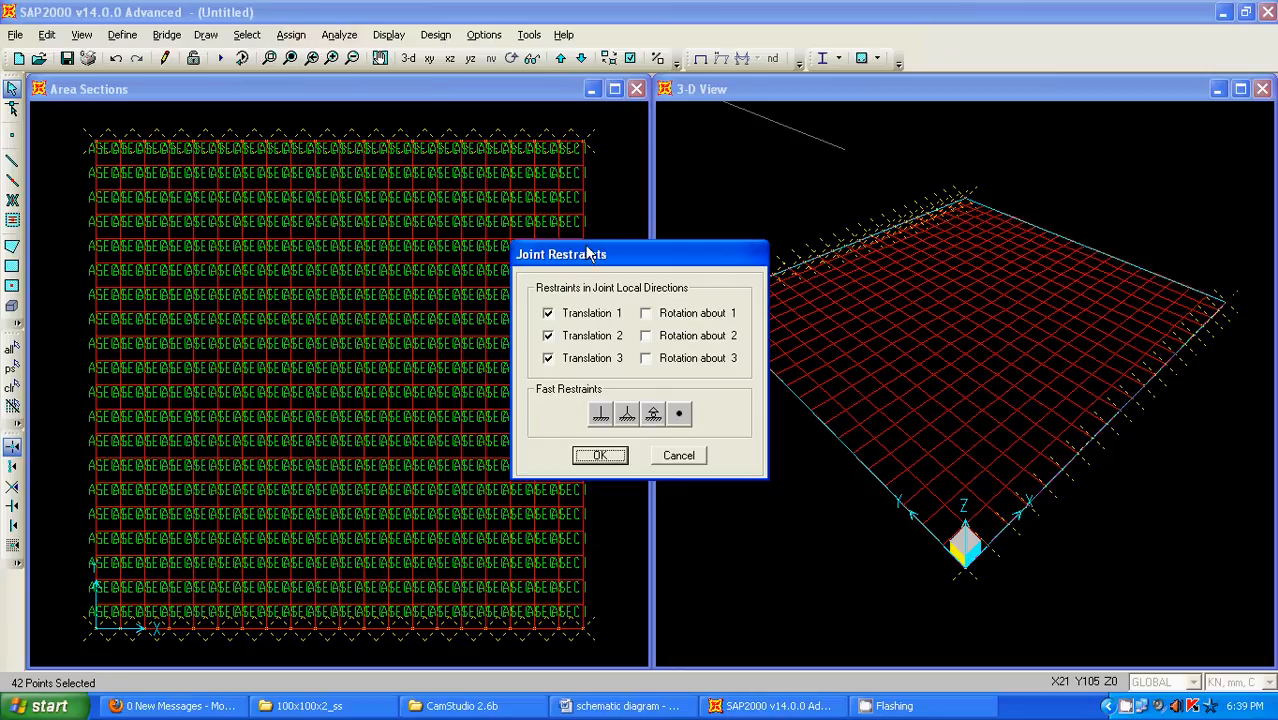
left_click(549, 314)
left_click(550, 336)
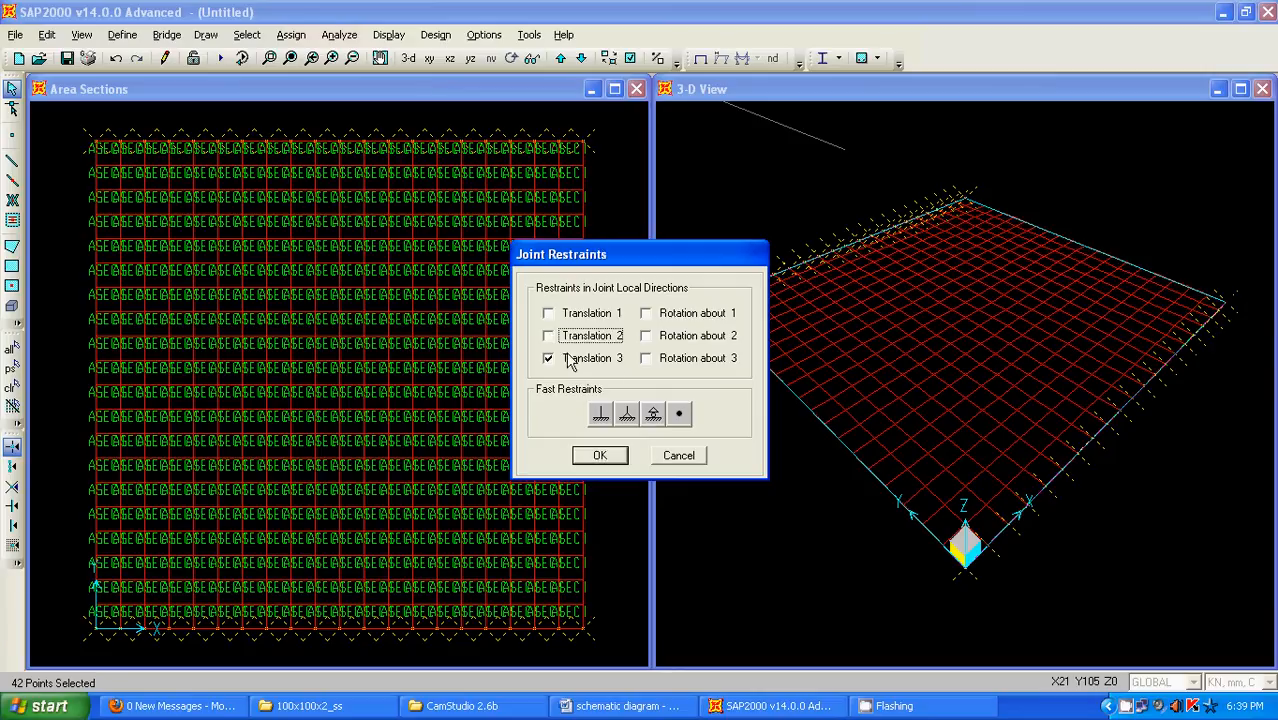
left_click(646, 359)
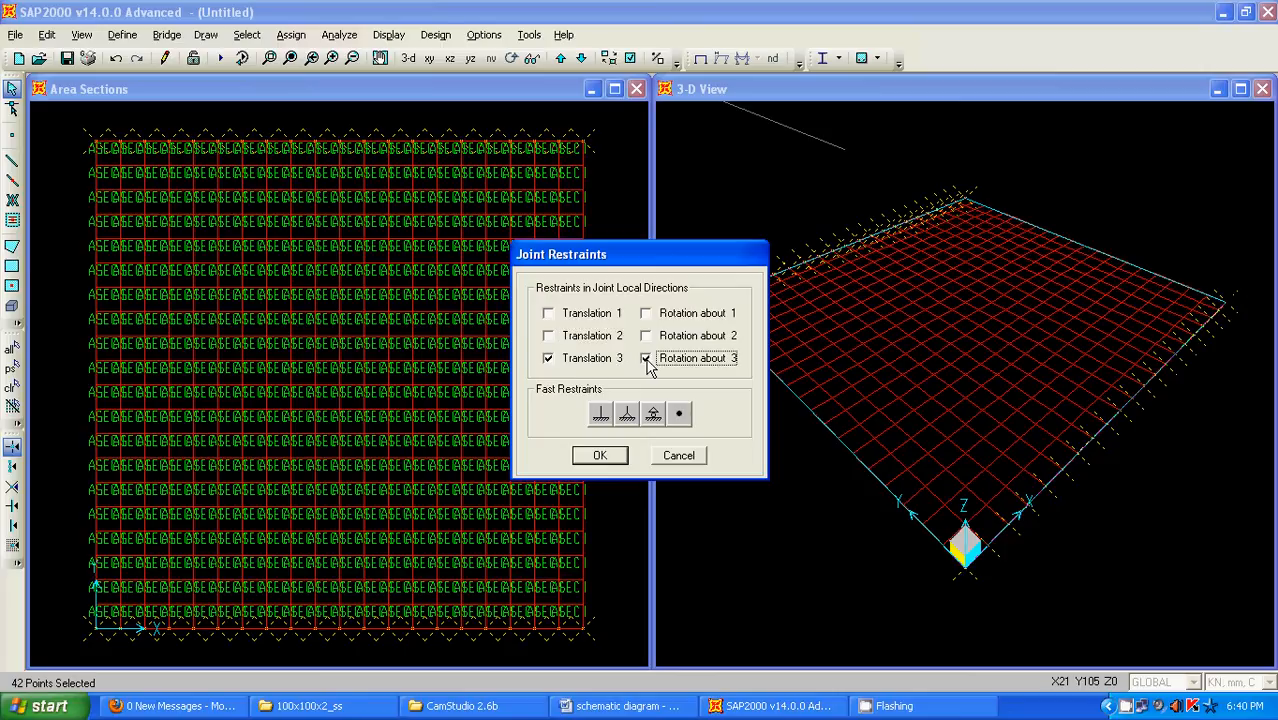
left_click(646, 336)
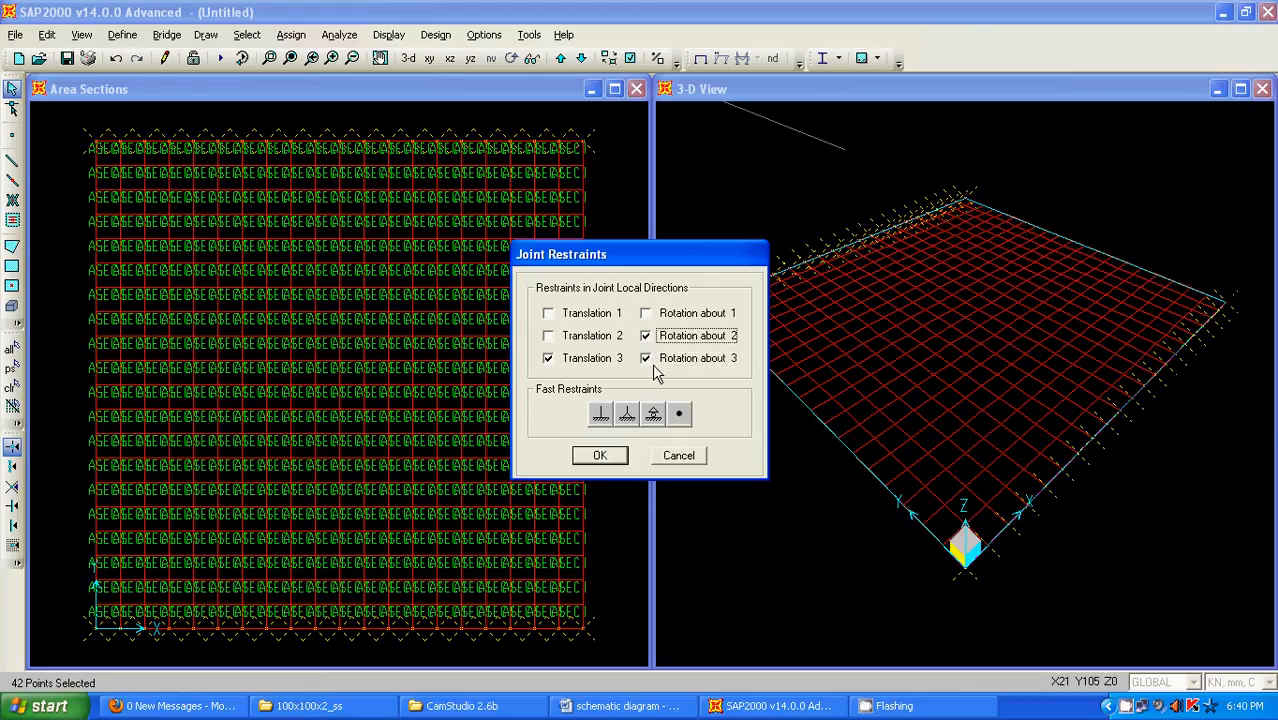
left_click(612, 456)
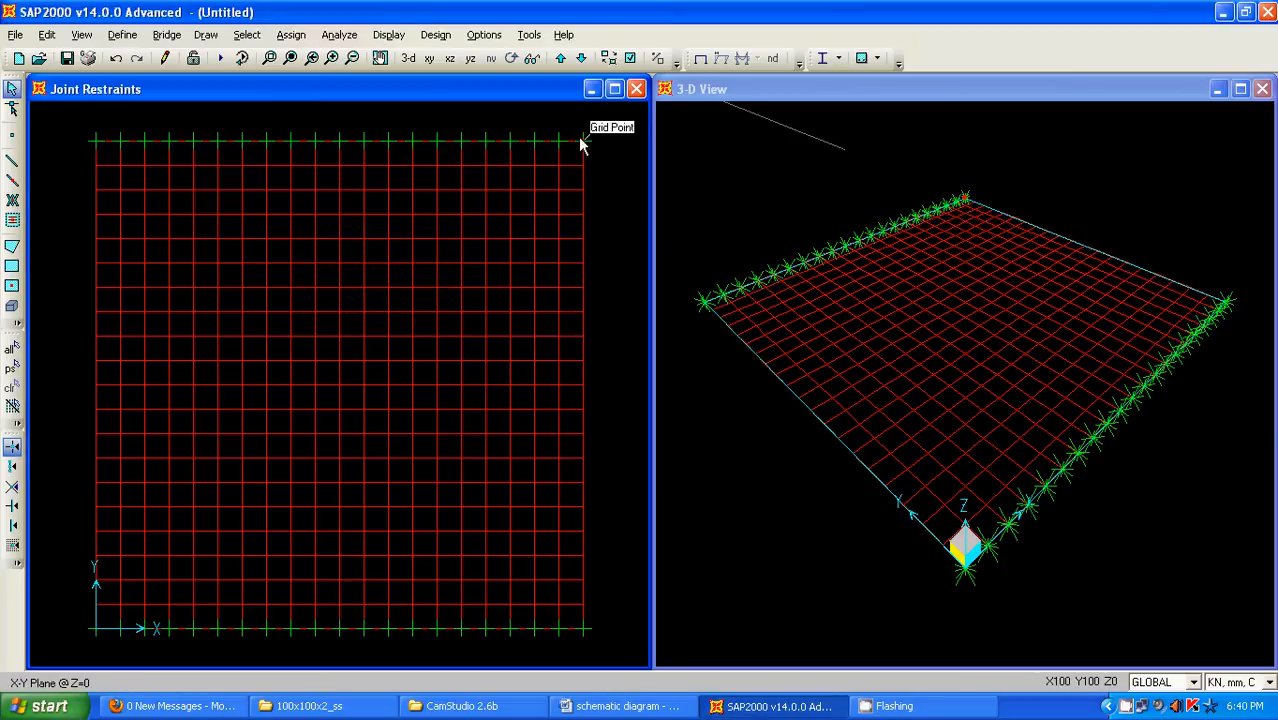
Restrain all joints on the plate's X=0 and X=100 edges in Translation 3, Rotation about 1 and Rotation about 3 only
left_click_drag(584, 157, 605, 648)
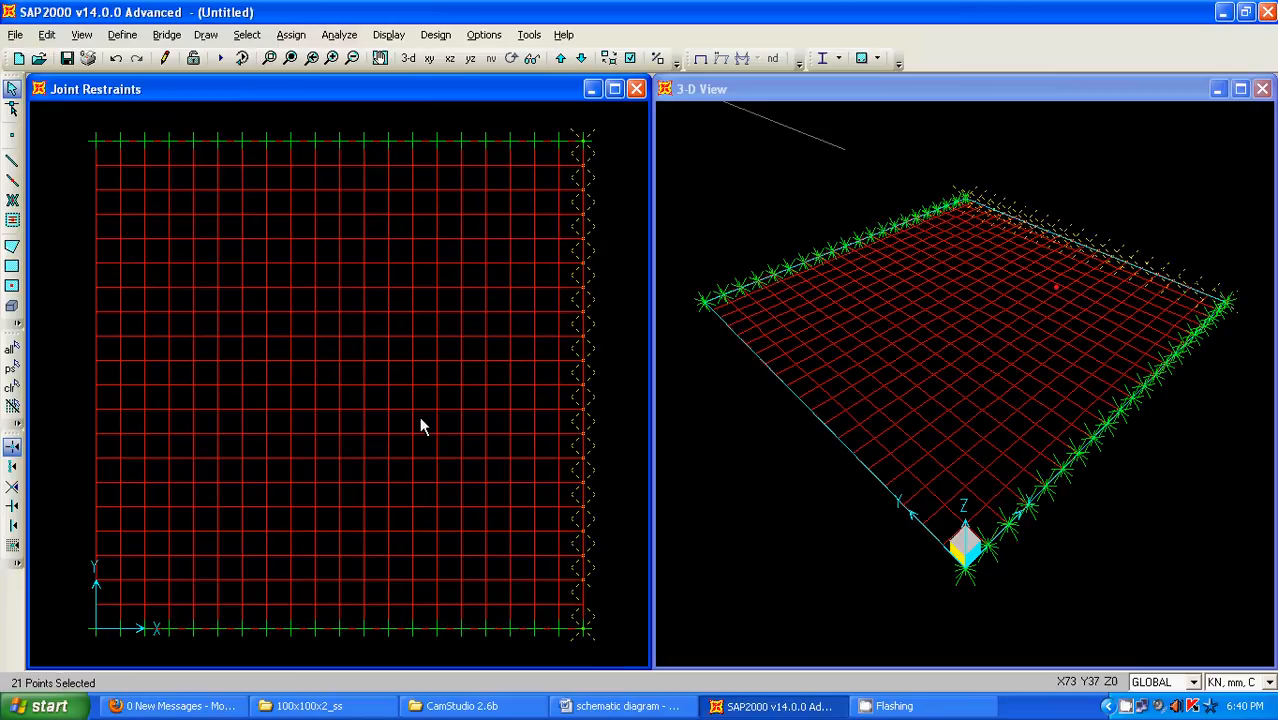
left_click_drag(78, 128, 103, 640)
left_click(303, 40)
mouse_move(394, 56)
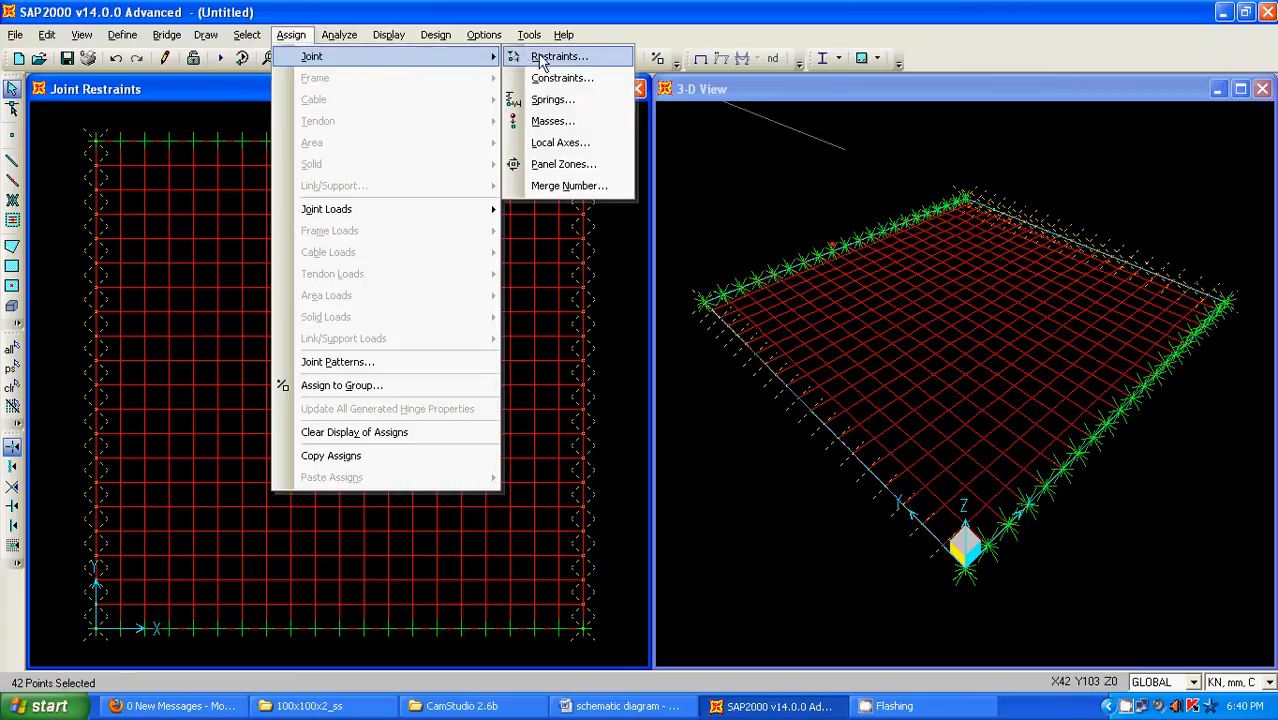
left_click(545, 56)
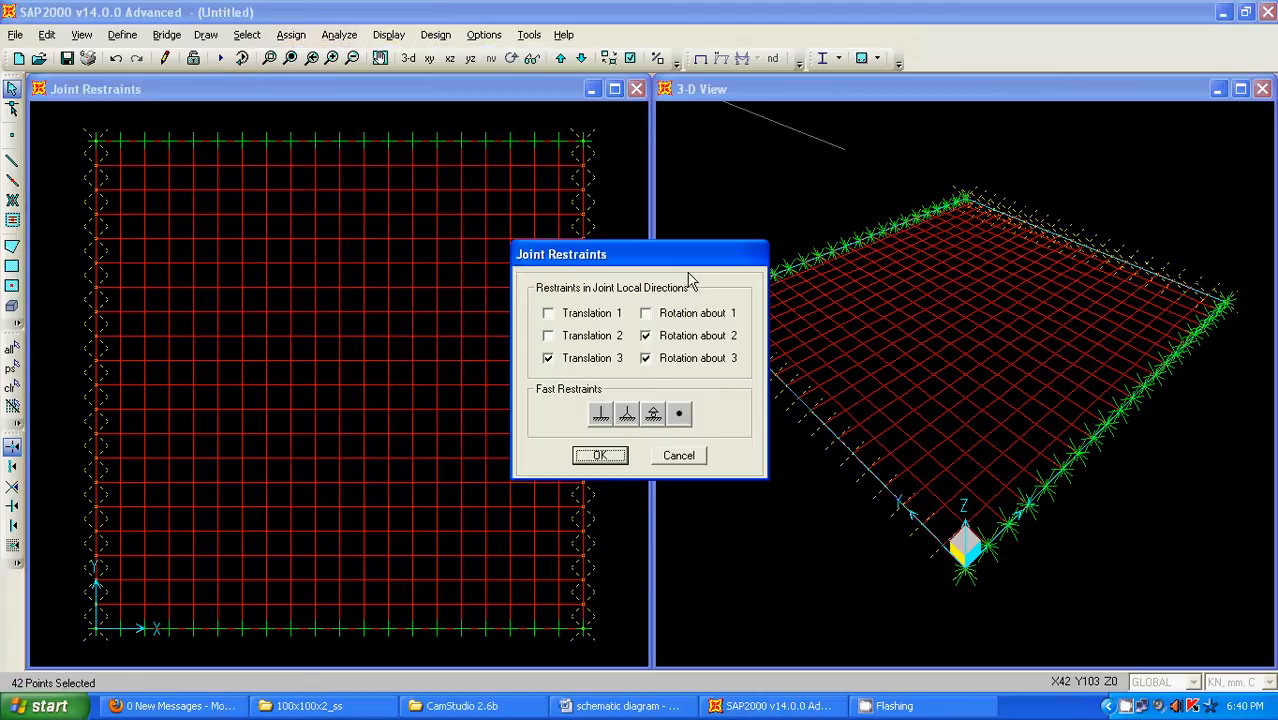
left_click(645, 336)
left_click(645, 313)
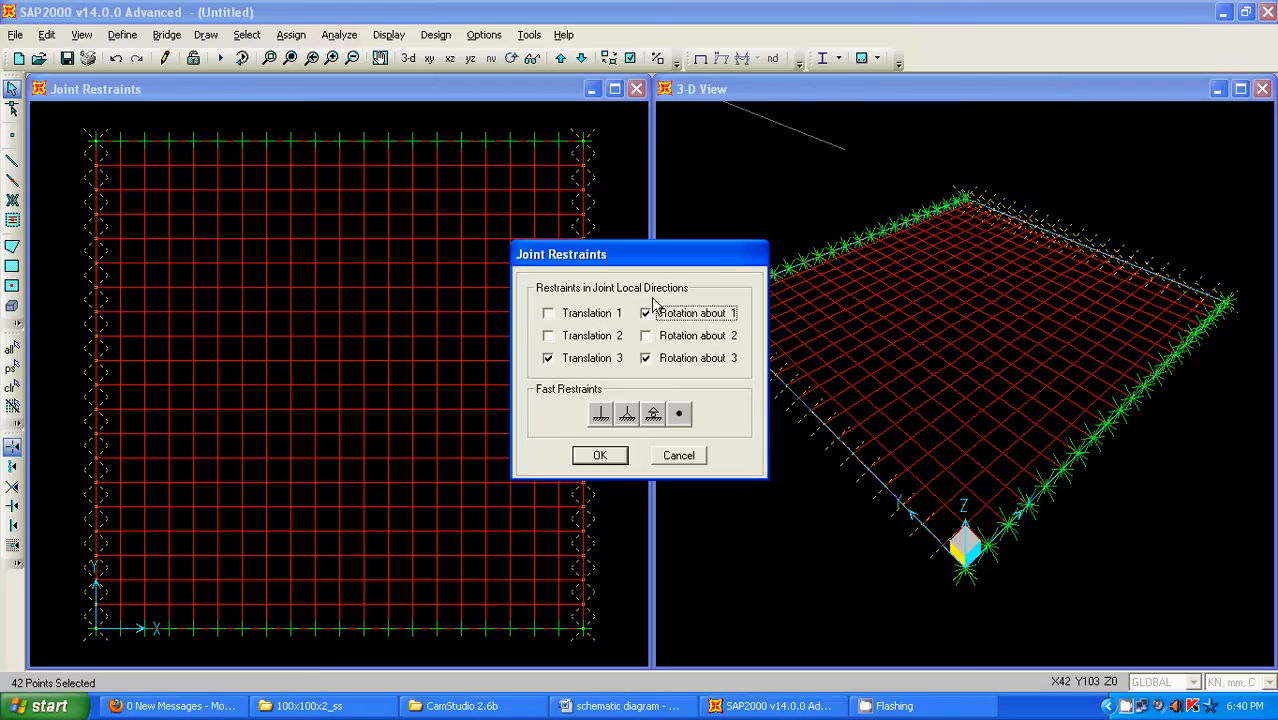
left_click(598, 455)
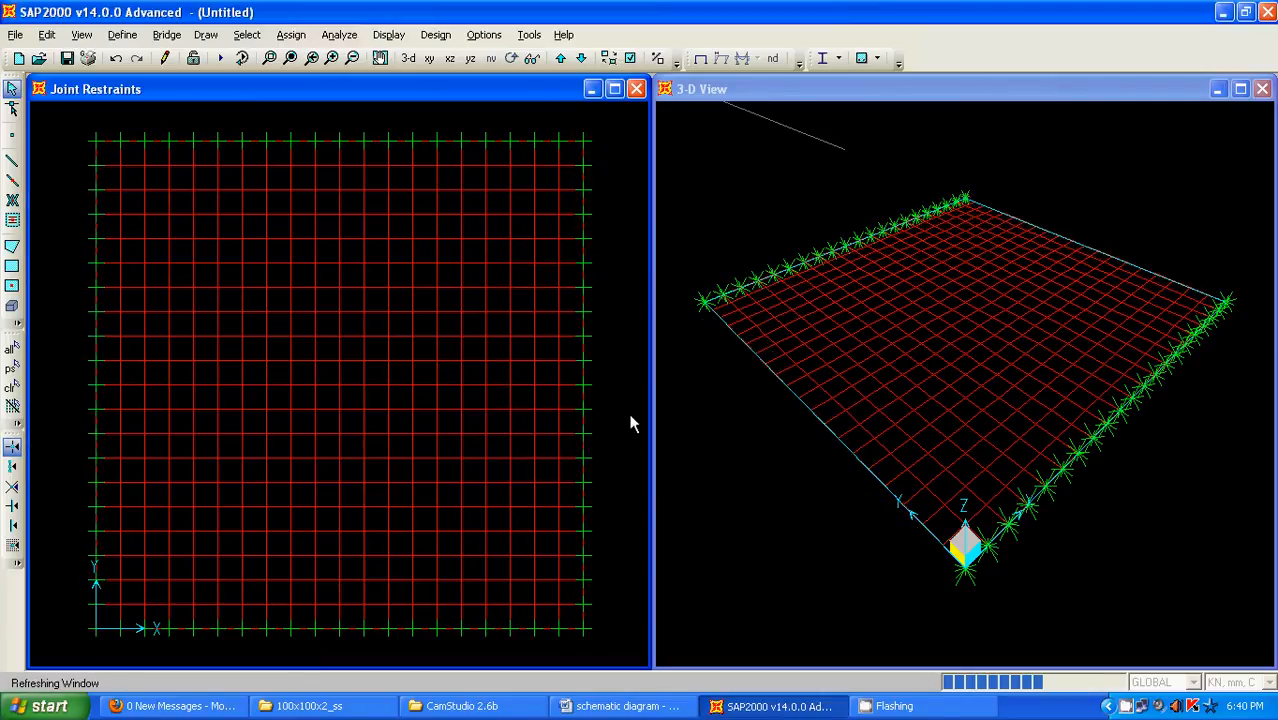
Assign a live_dist joint force of -1 in Global Y to the Y=100 edge joints, leaving out the two corners
left_click_drag(111, 122, 564, 154)
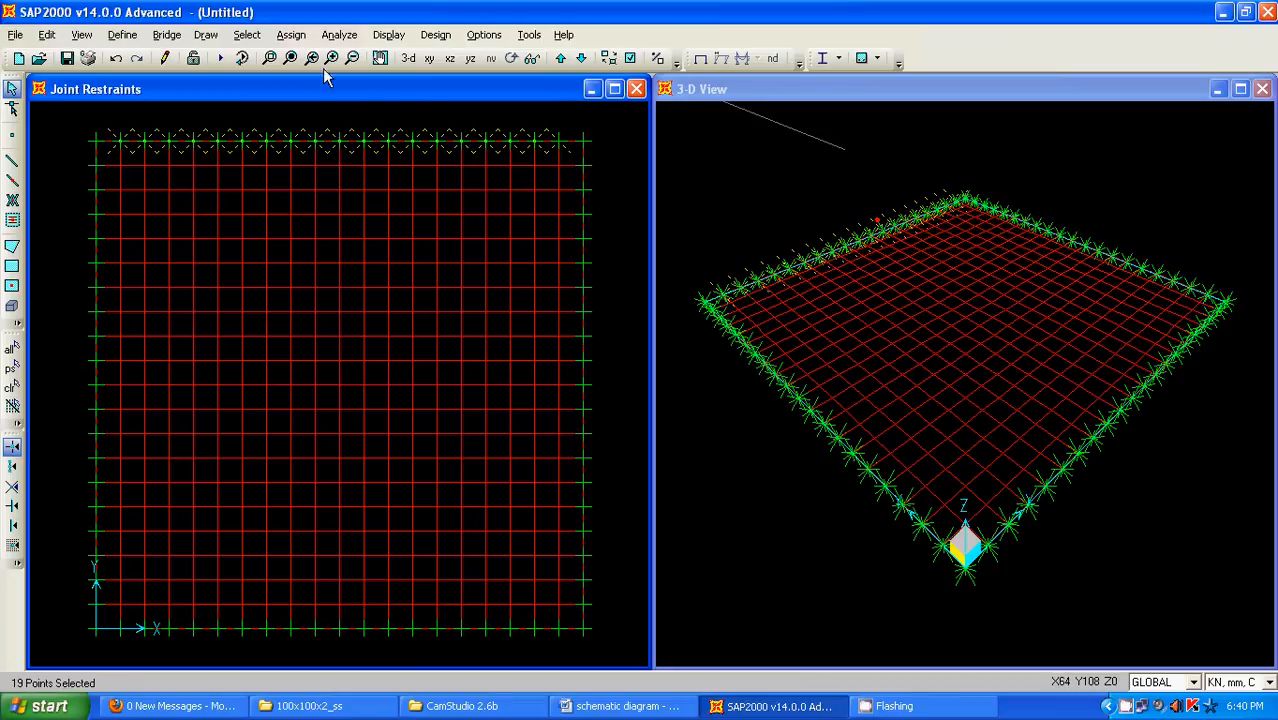
left_click(291, 36)
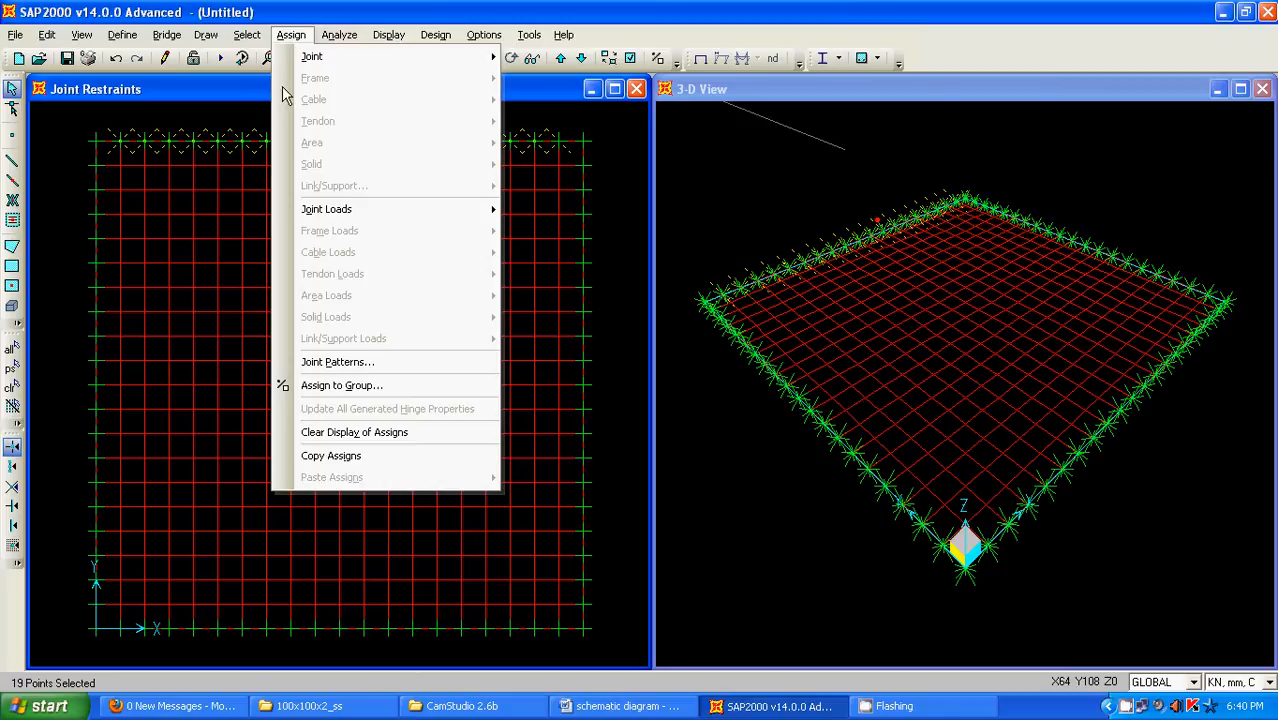
mouse_move(466, 214)
left_click(545, 210)
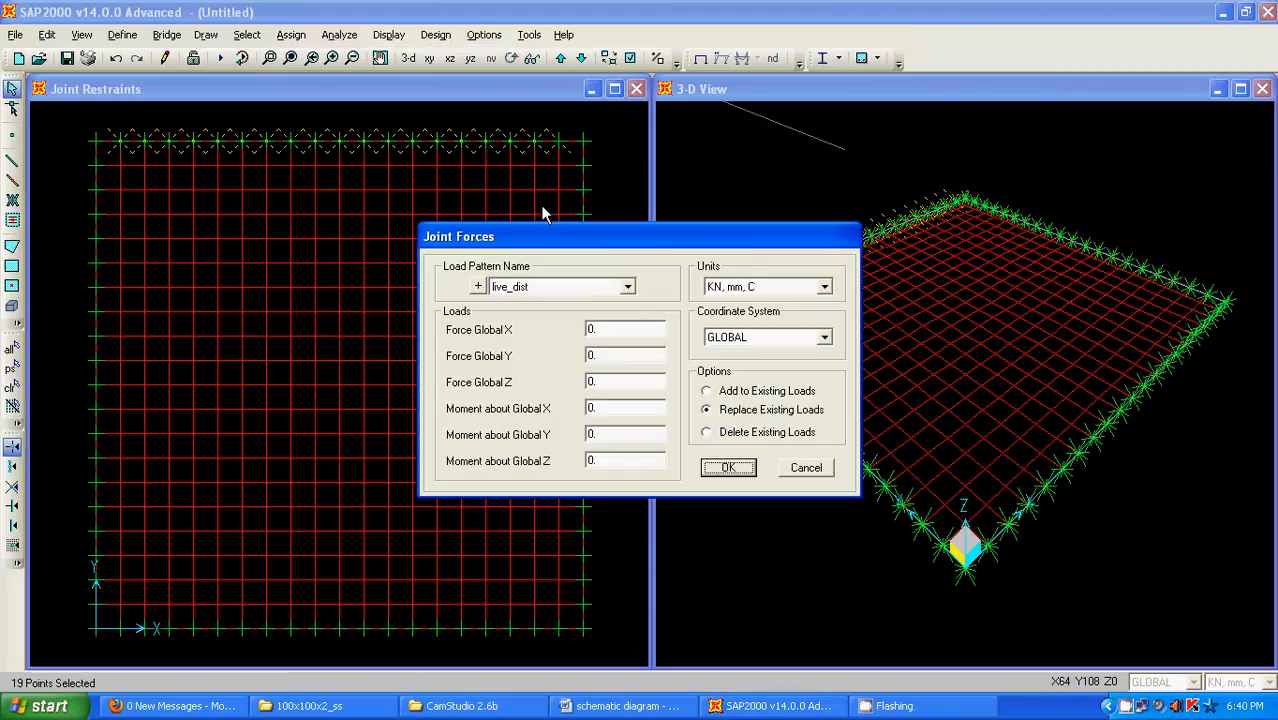
double_click(614, 355)
left_click(728, 468)
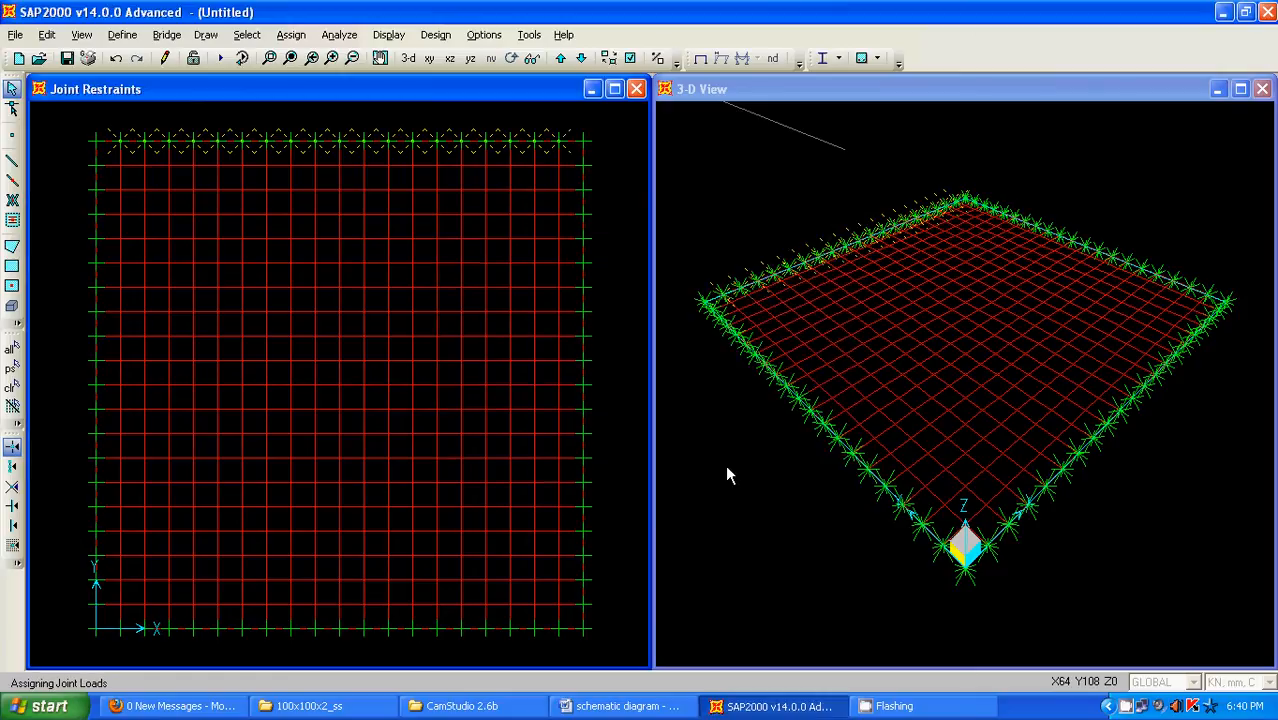
Assign a live_dist joint force of 1 in Global Y to the Y=0 edge joints, leaving out the two corners
left_click_drag(533, 622, 122, 621)
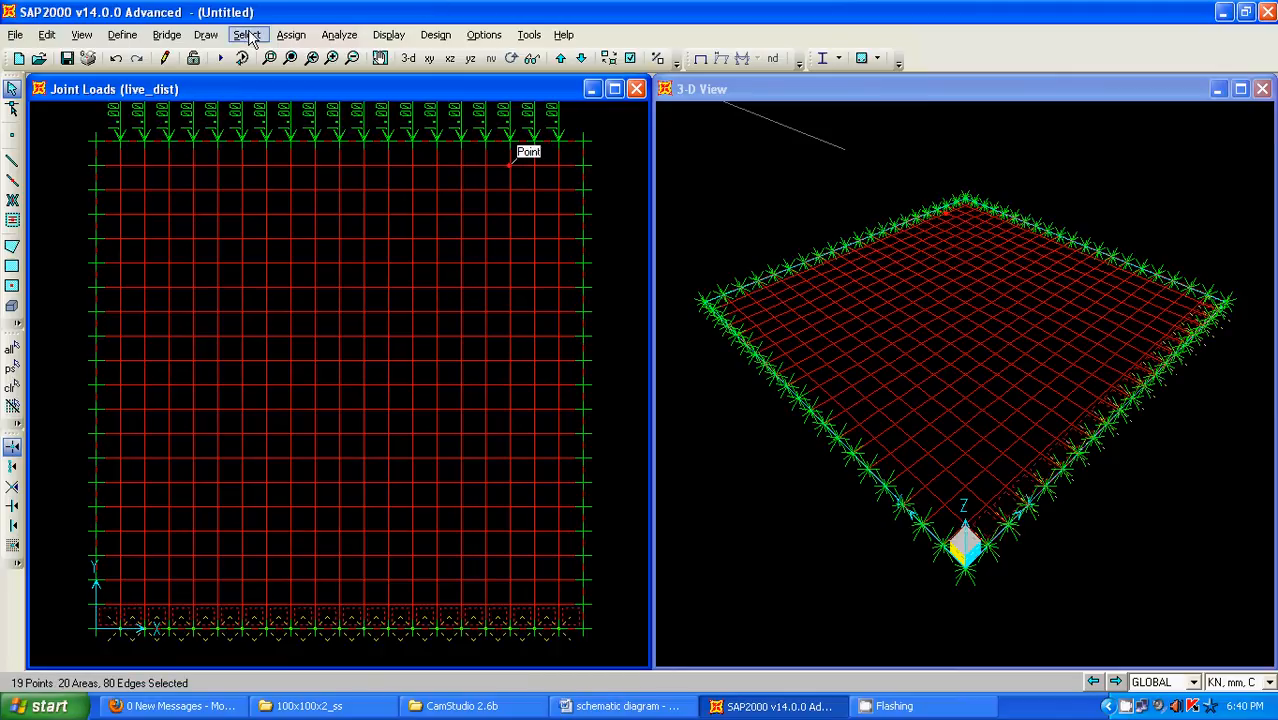
left_click(298, 34)
mouse_move(371, 62)
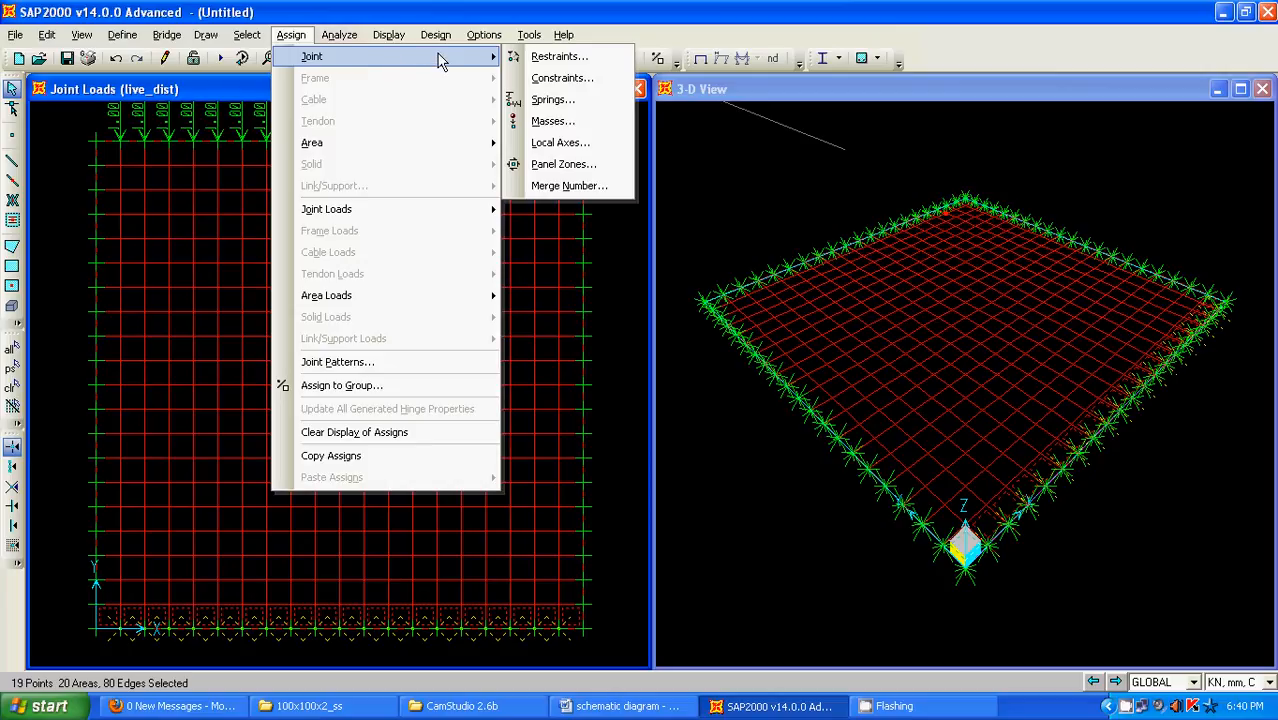
mouse_move(470, 213)
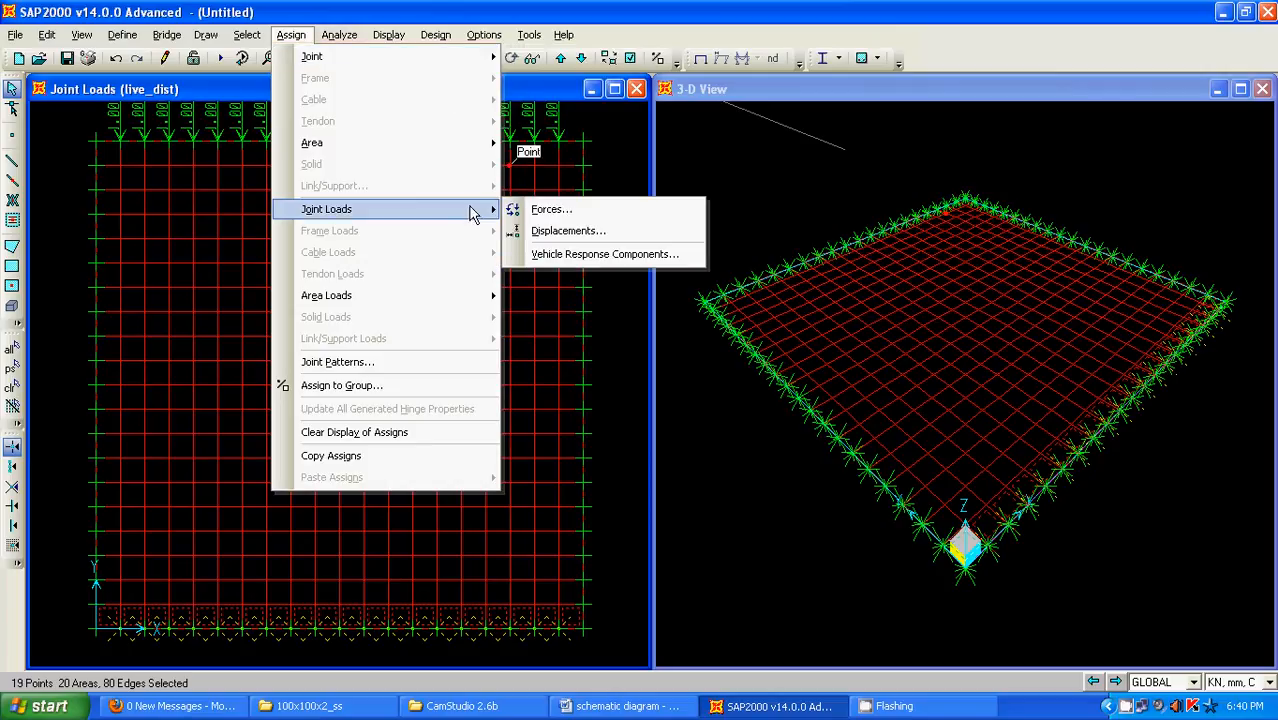
left_click(540, 209)
double_click(606, 354)
type("1")
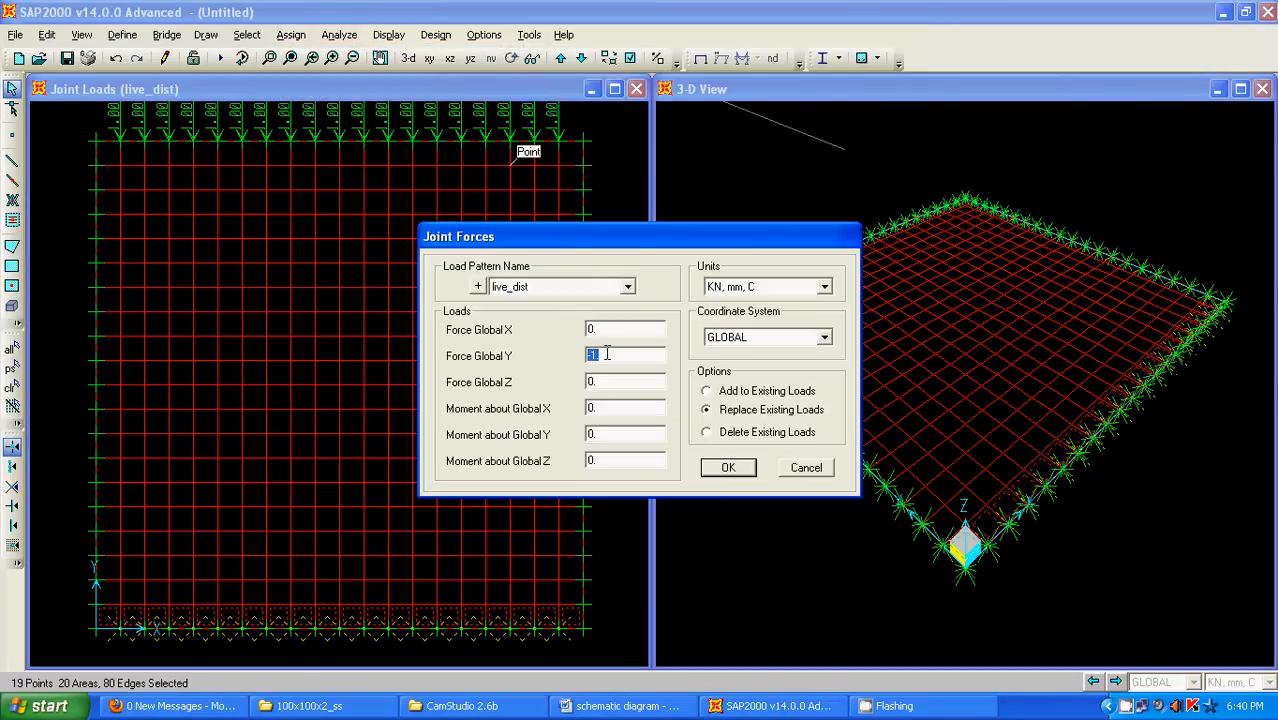
left_click(728, 469)
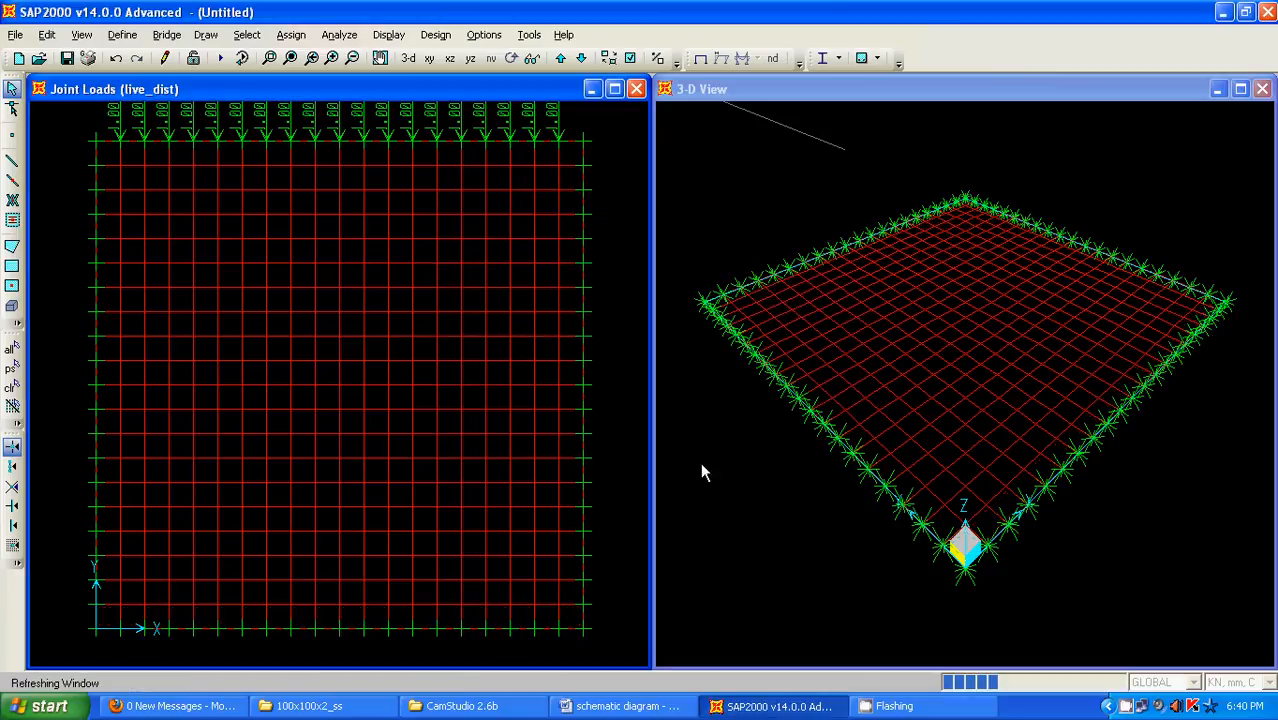
Set the solver's analysis case for mass and stiffness text file output to BUCK1 and accept the analysis options
left_click(339, 35)
left_click(350, 53)
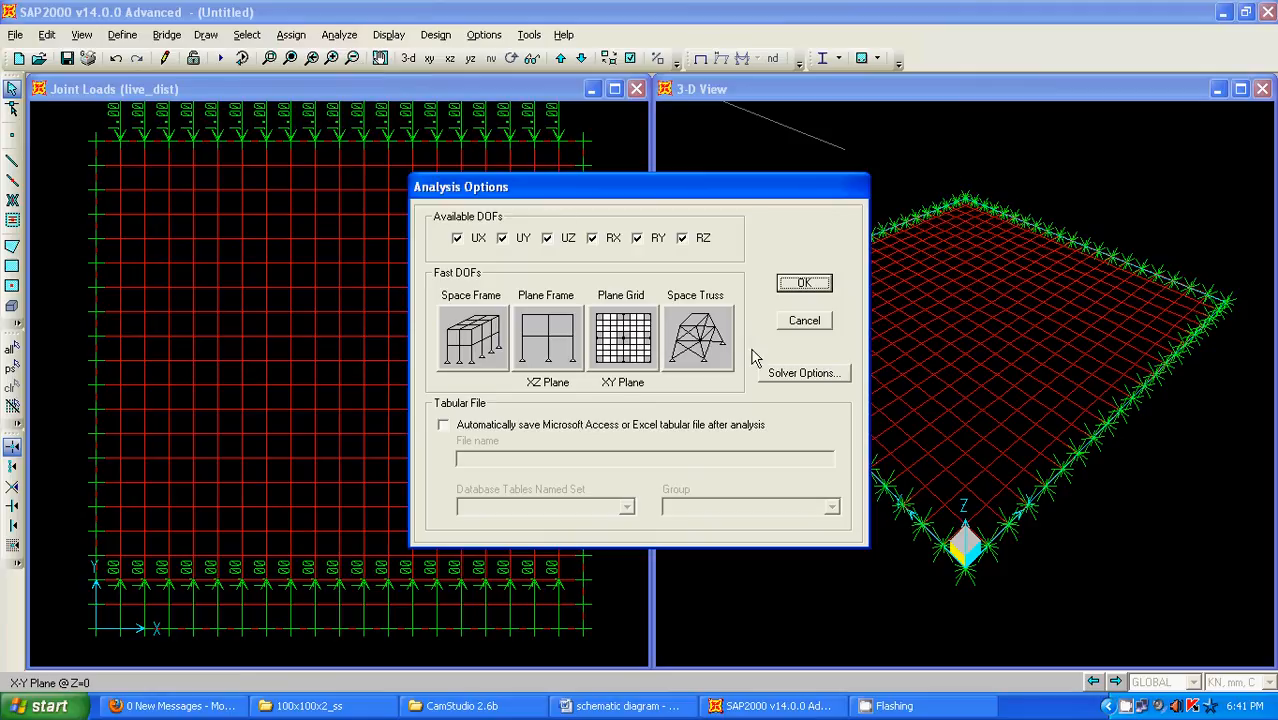
left_click(785, 374)
left_click(722, 418)
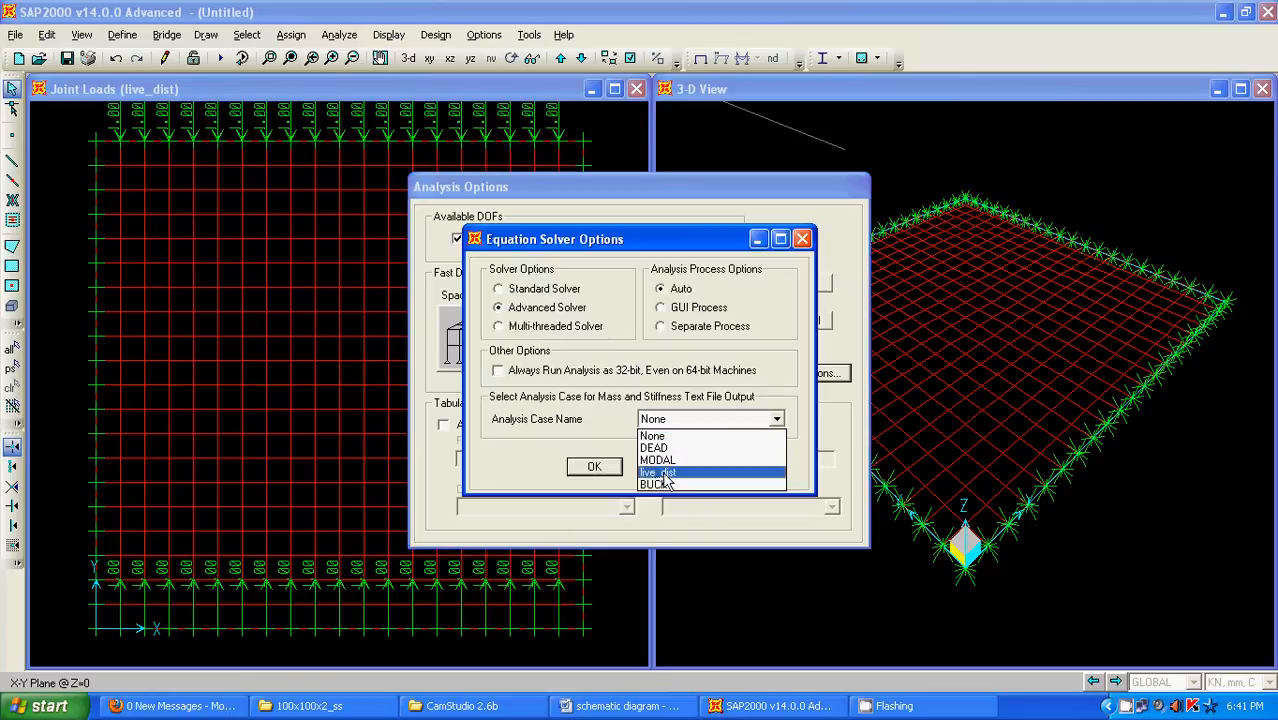
left_click(663, 486)
left_click(594, 466)
left_click(792, 283)
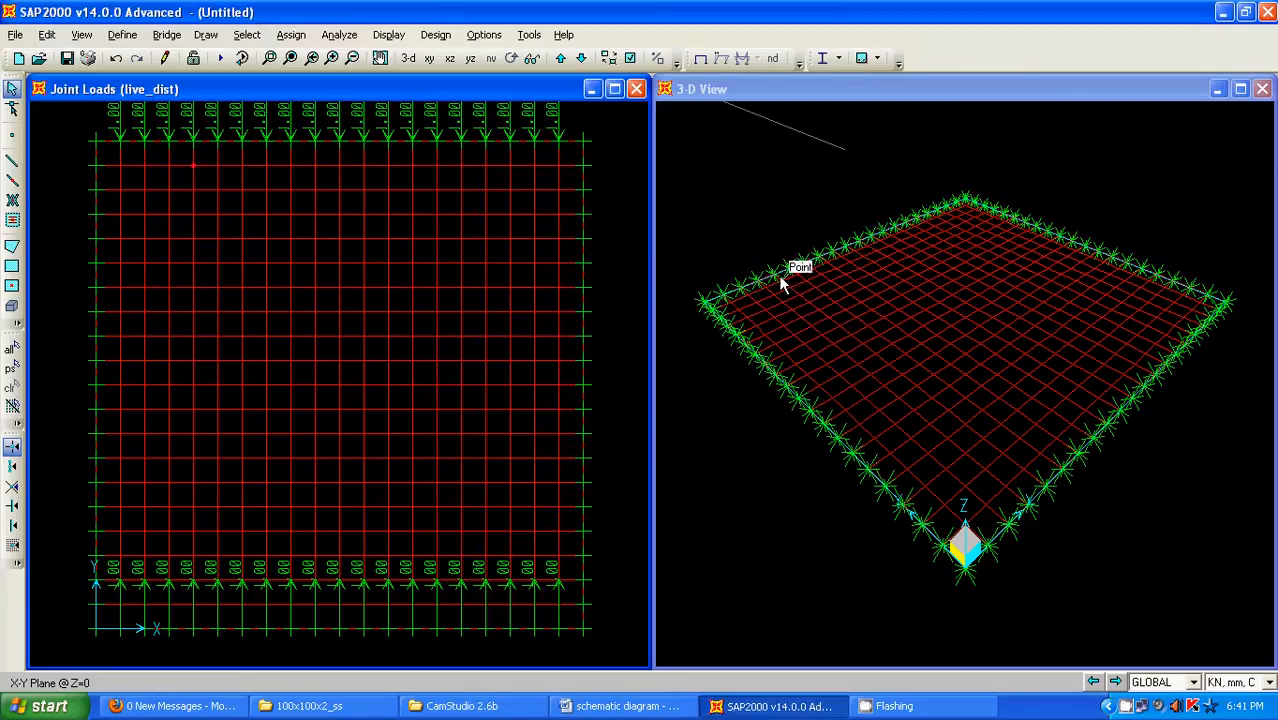
Set only the BUCK1 buckling case to run, with all other load cases excluded, and start the analysis
left_click(345, 36)
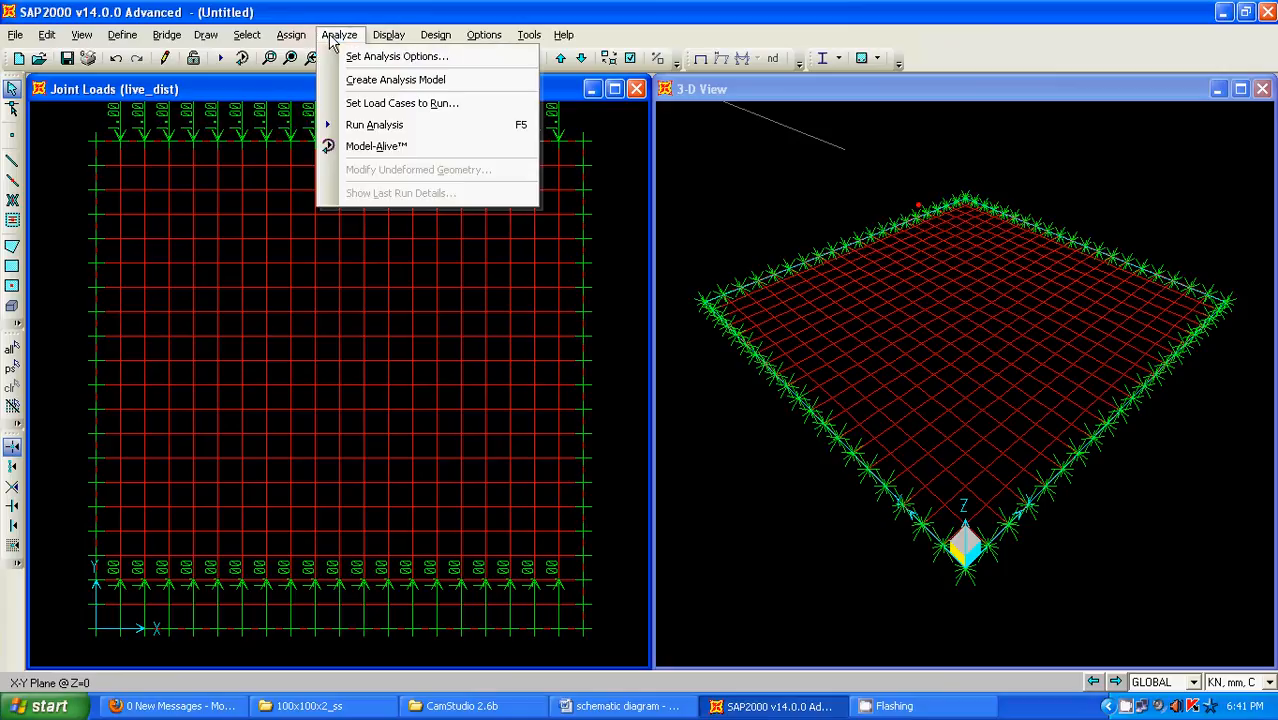
left_click(382, 104)
left_click(674, 297)
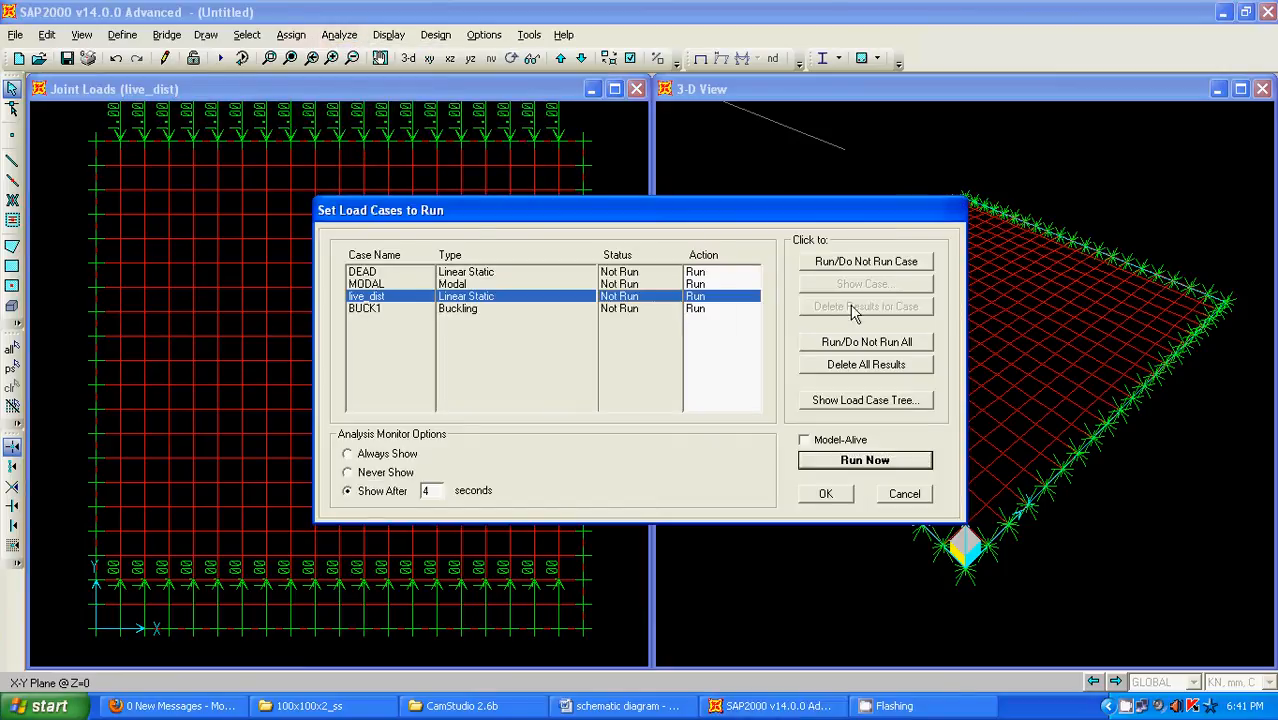
left_click(856, 343)
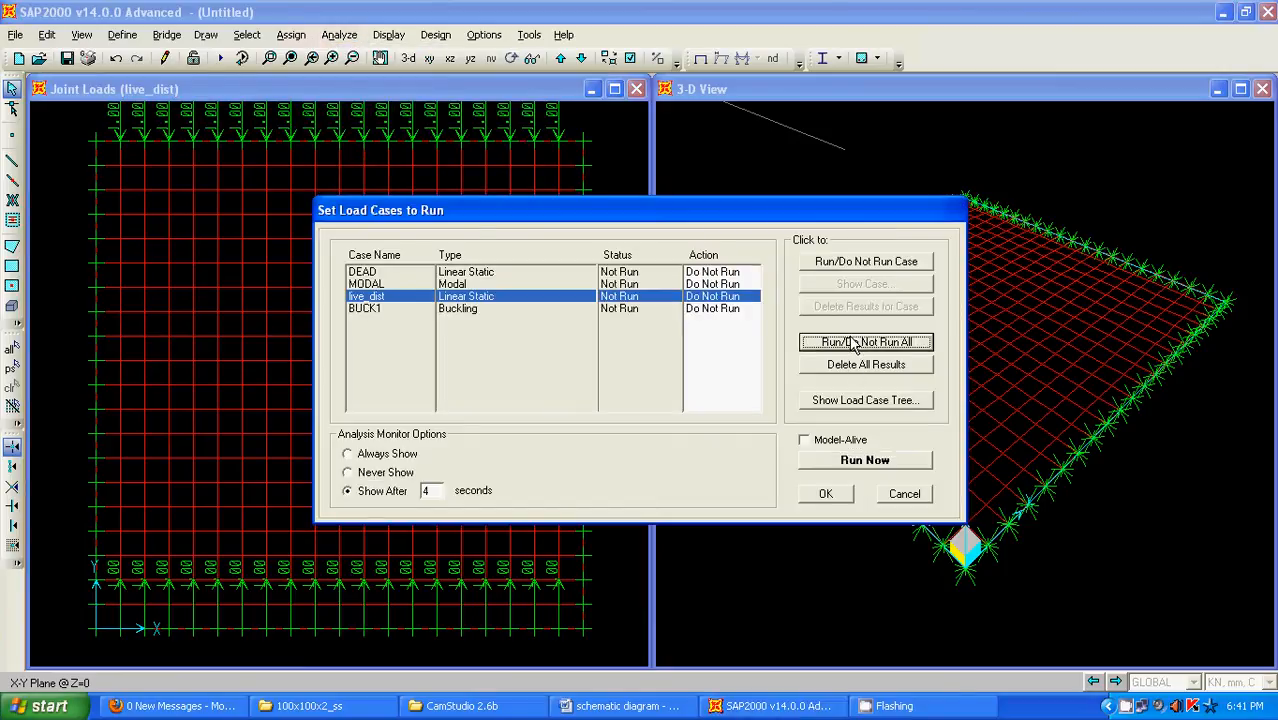
left_click(720, 308)
left_click(836, 263)
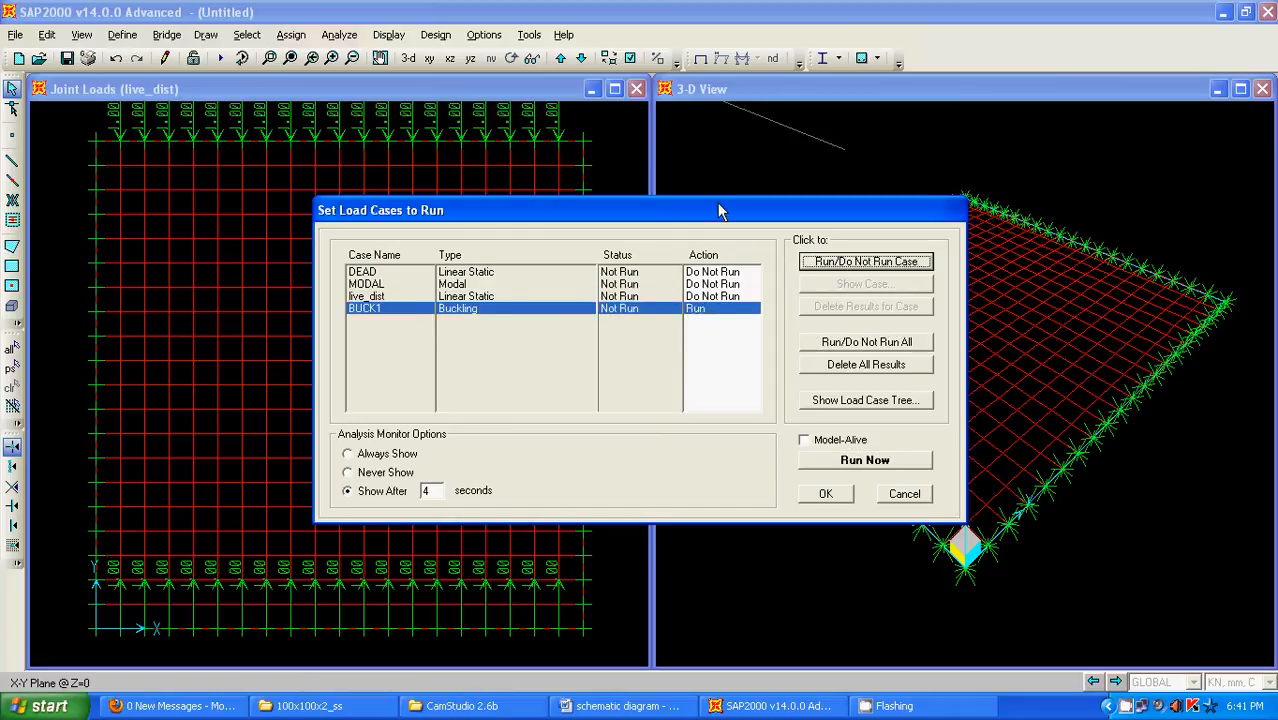
left_click_drag(721, 208, 822, 172)
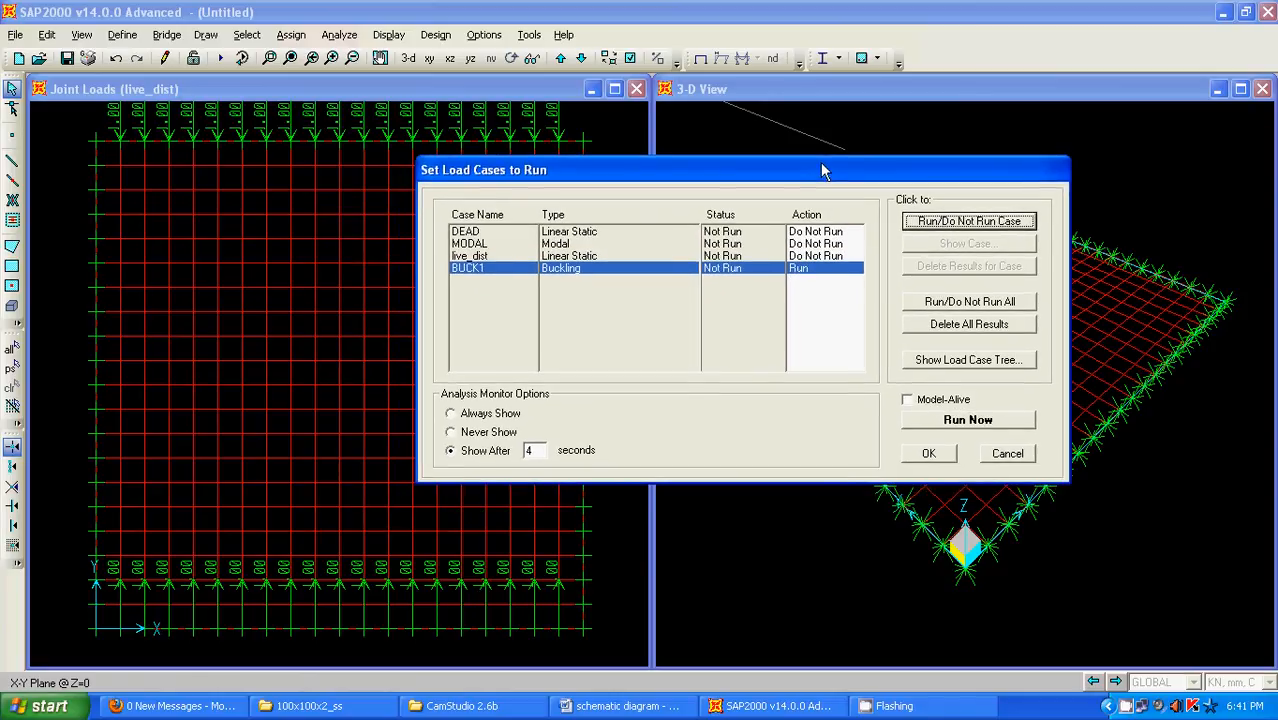
left_click(947, 423)
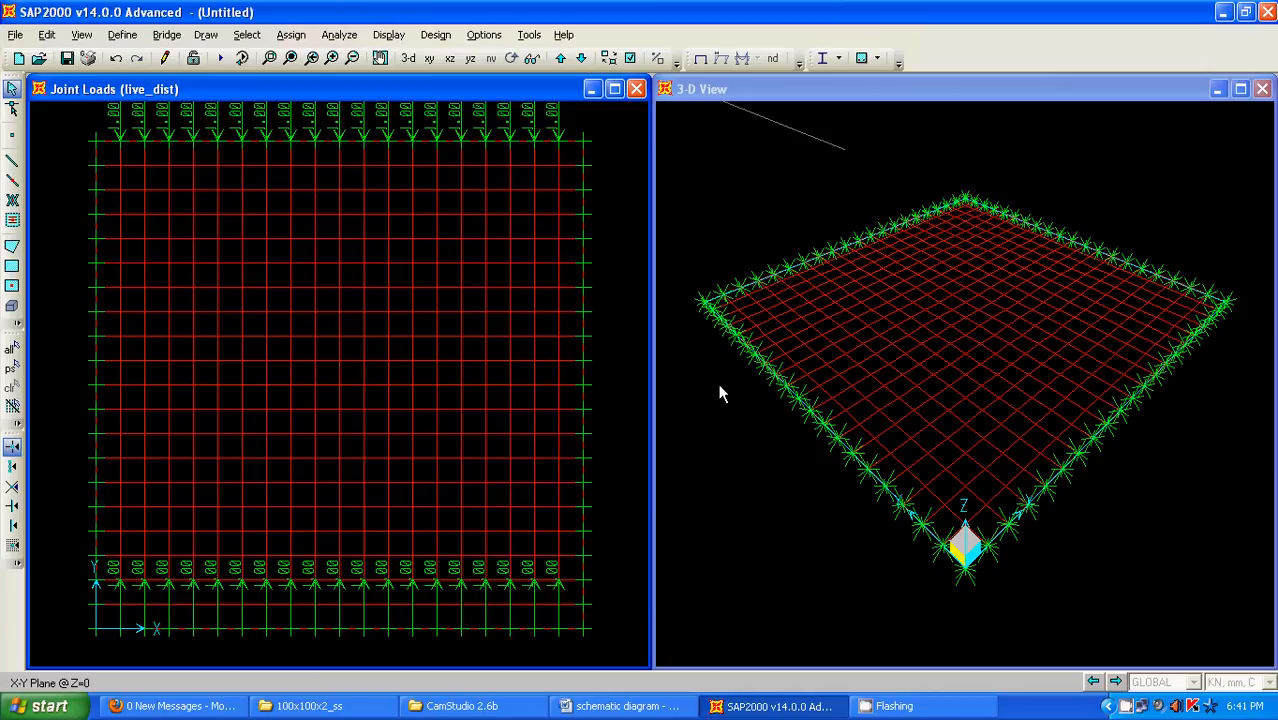
Save the model as model6 in the 100x100x2_ss folder
key("ctrl+s")
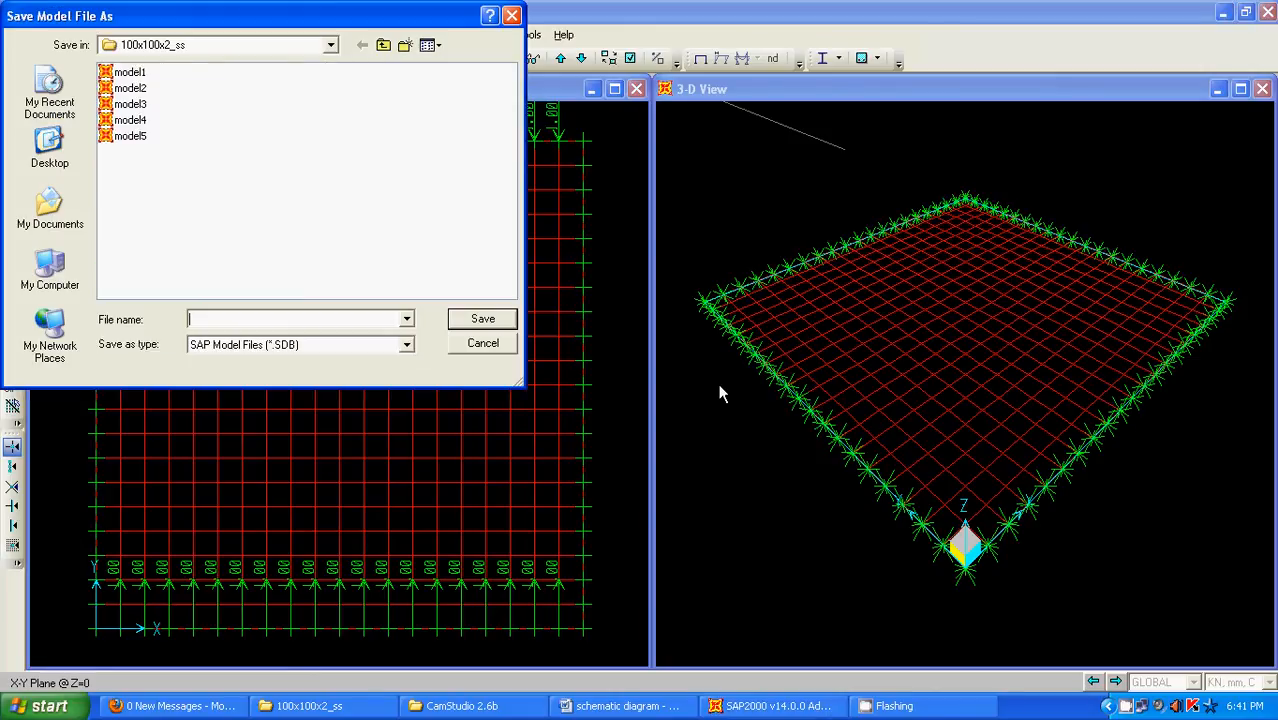
type("mod")
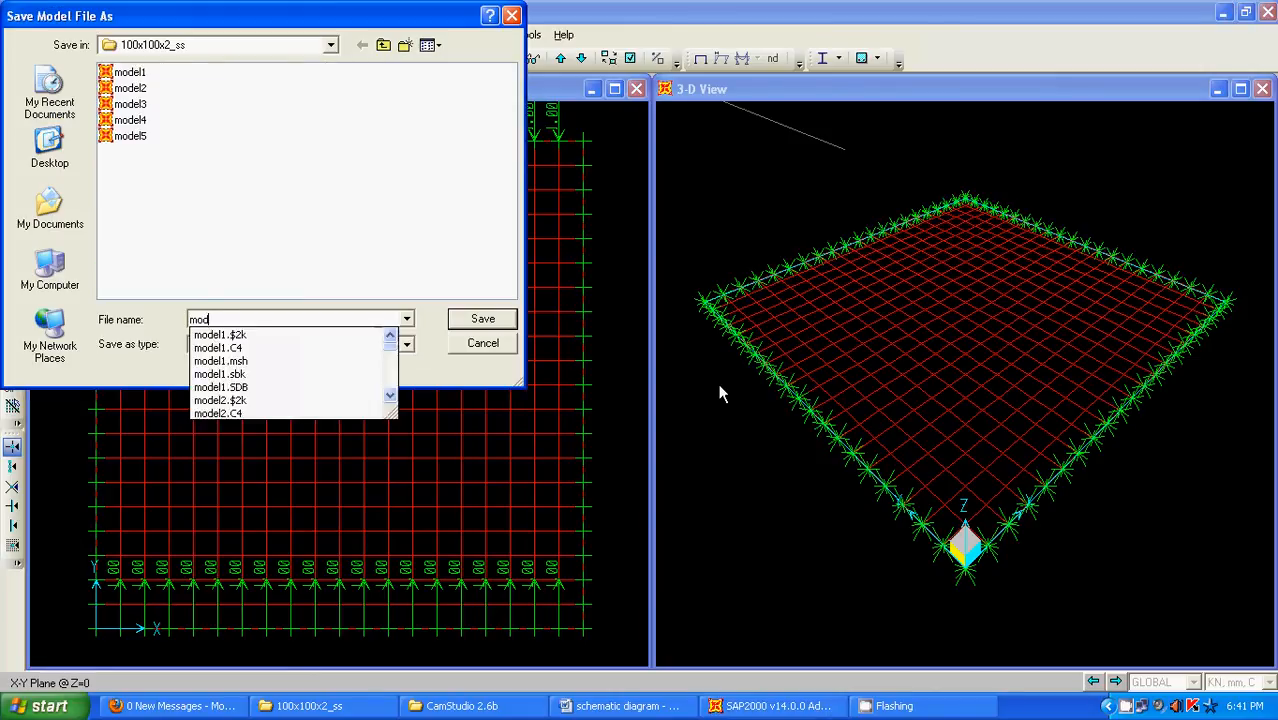
type("el6")
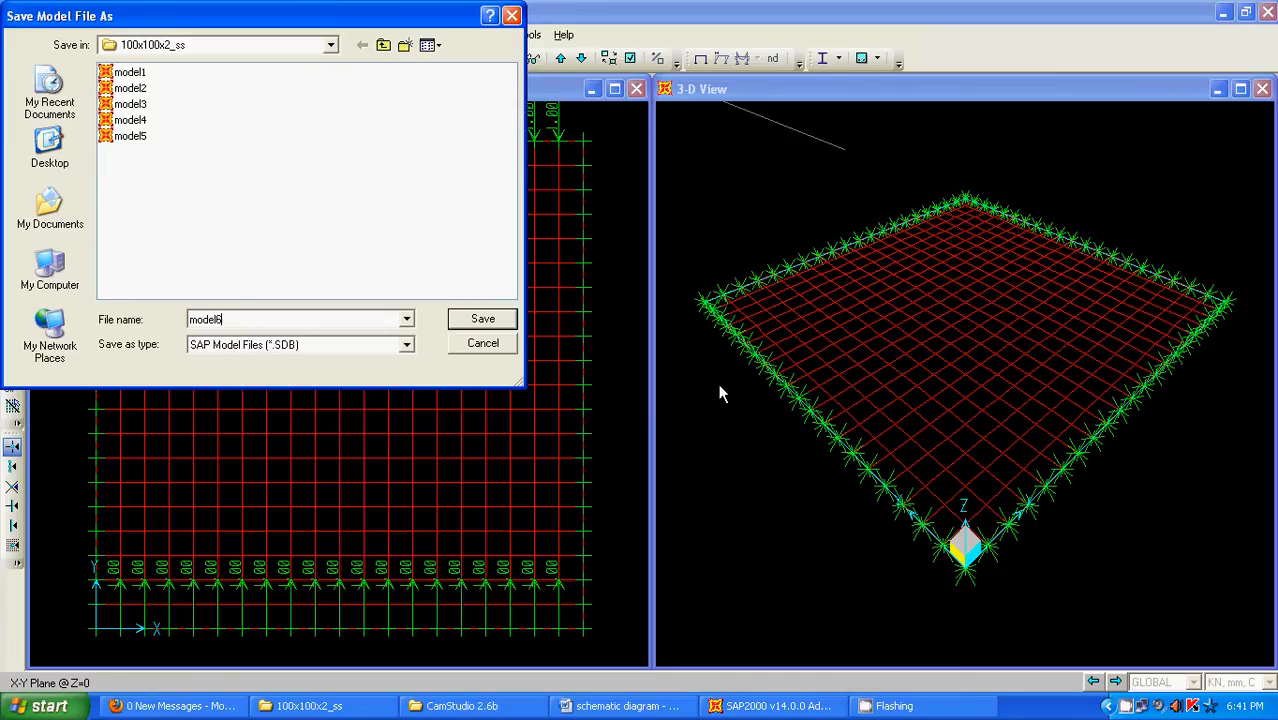
left_click(483, 319)
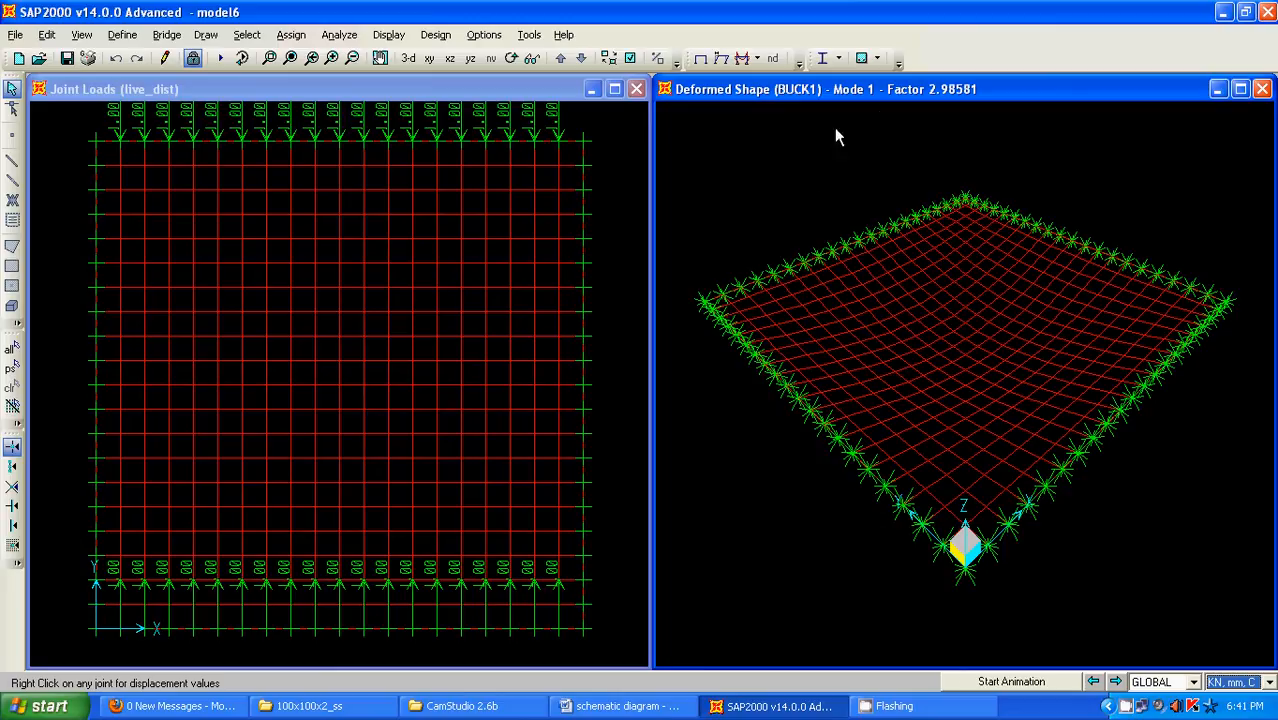
Select the joints and shell elements along the plate's Y=0 edge in the joint loads view, leaving out the corner joints
right_click(900, 438)
left_click_drag(569, 640, 120, 622)
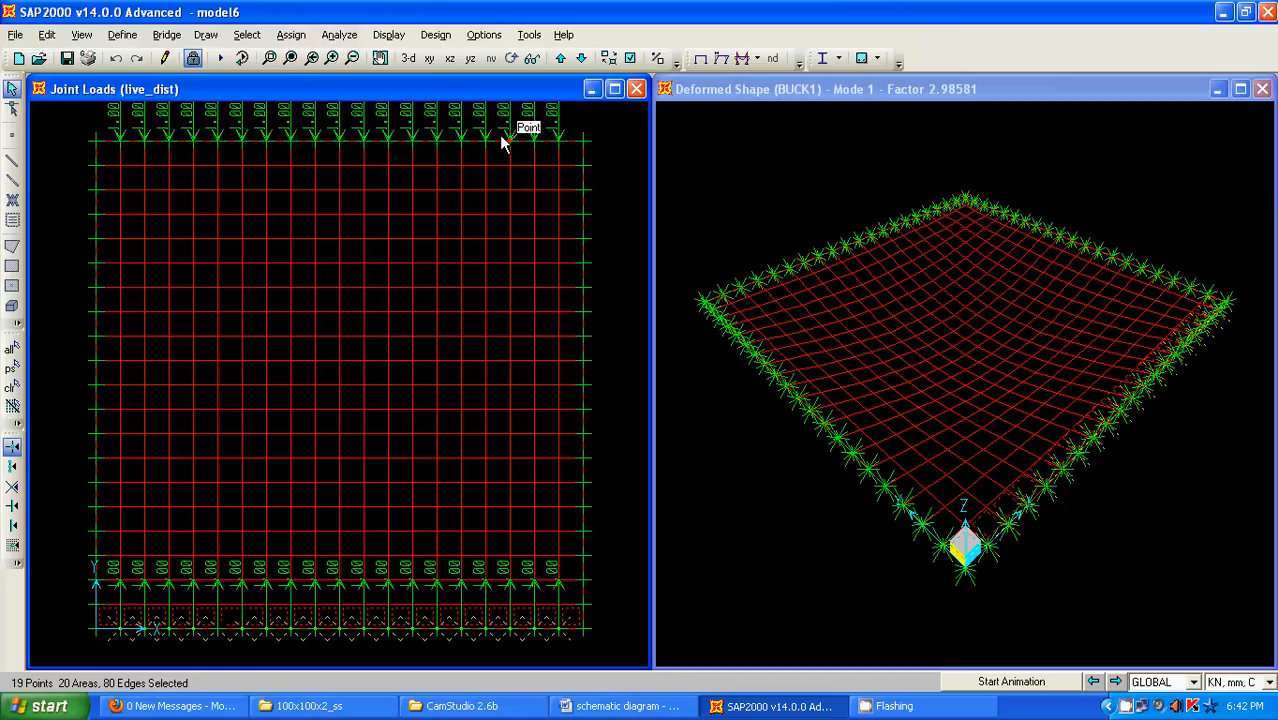
Step through the BUCK1 deformed shapes from mode 1 up to mode 5 and return to mode 1
left_click(752, 86)
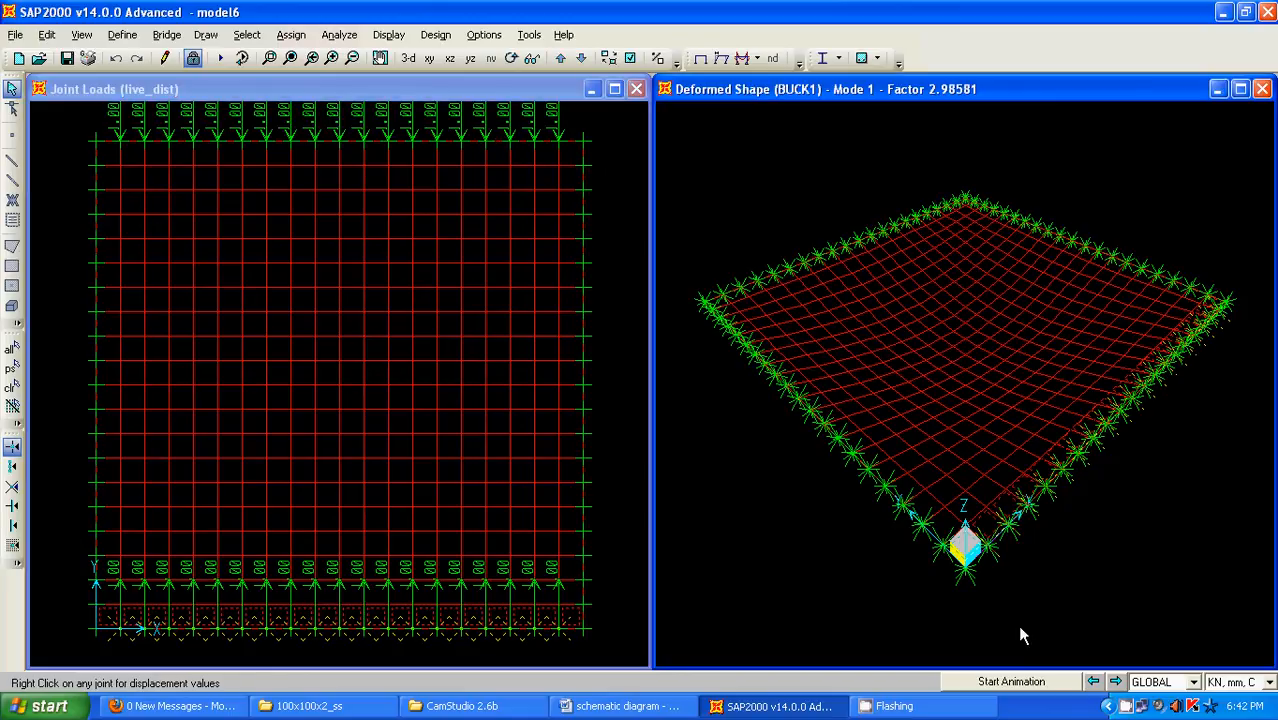
left_click(1116, 682)
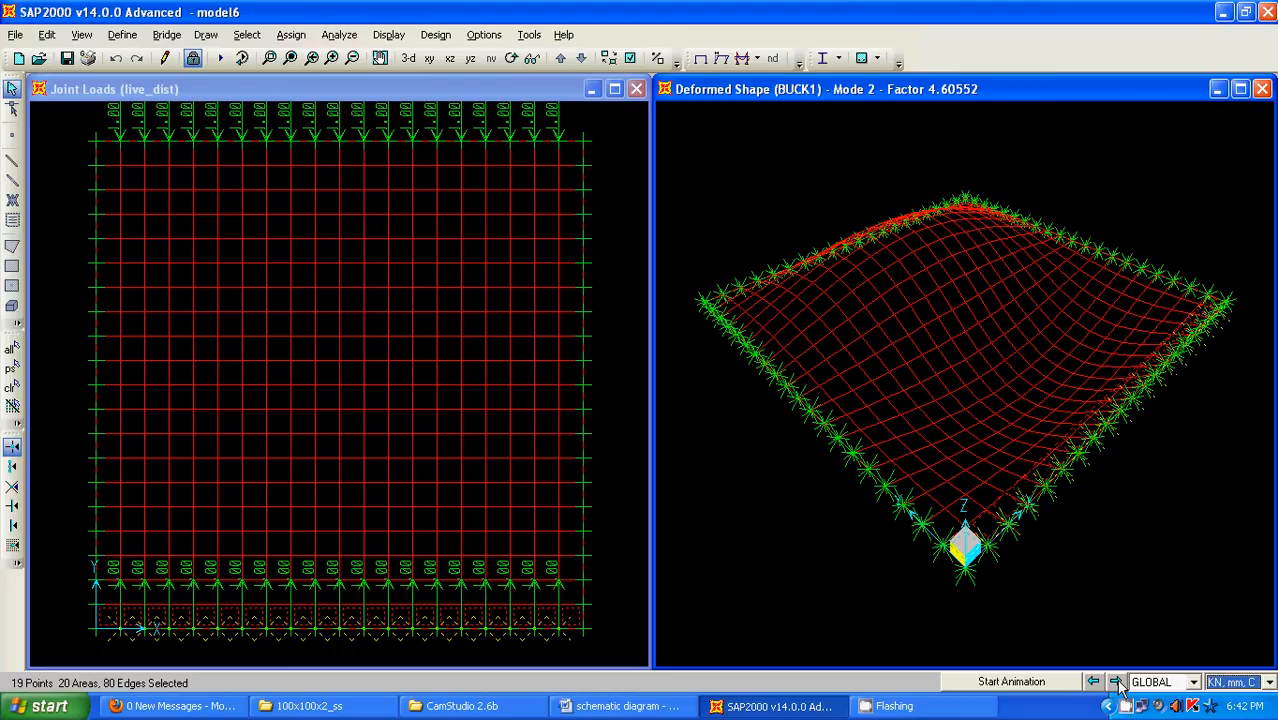
left_click(1116, 682)
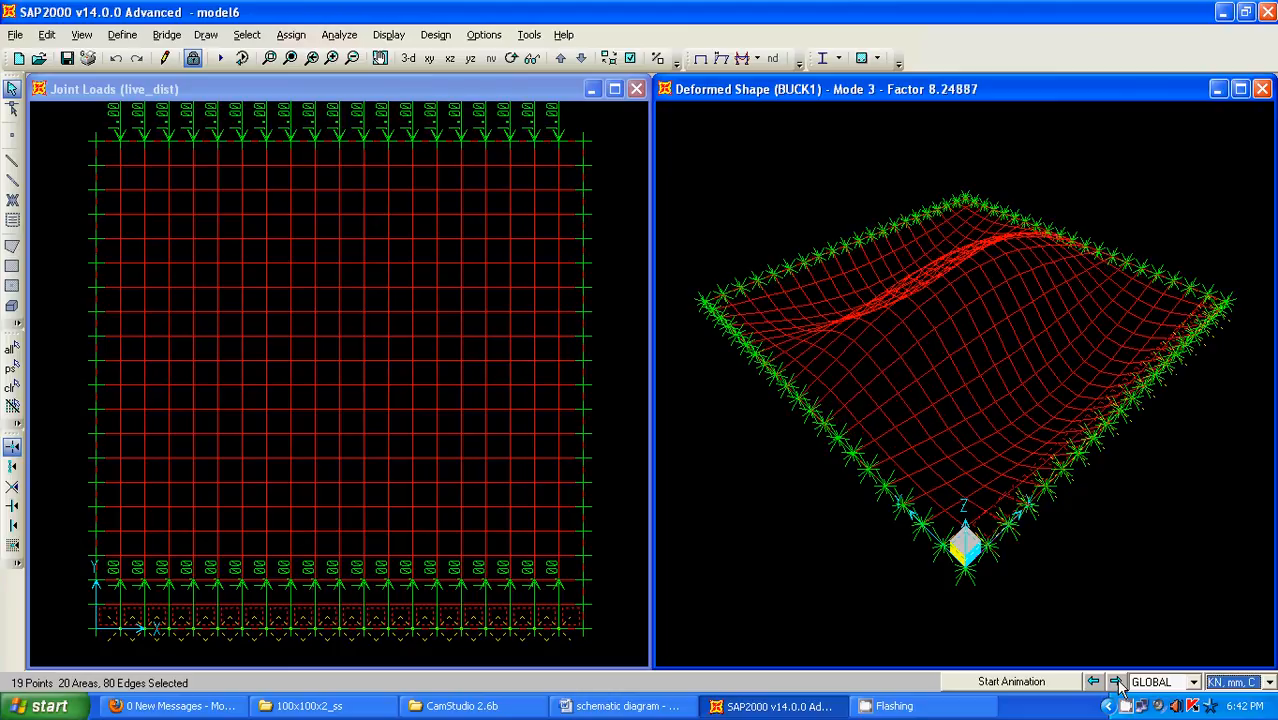
left_click(1116, 682)
left_click(1116, 682)
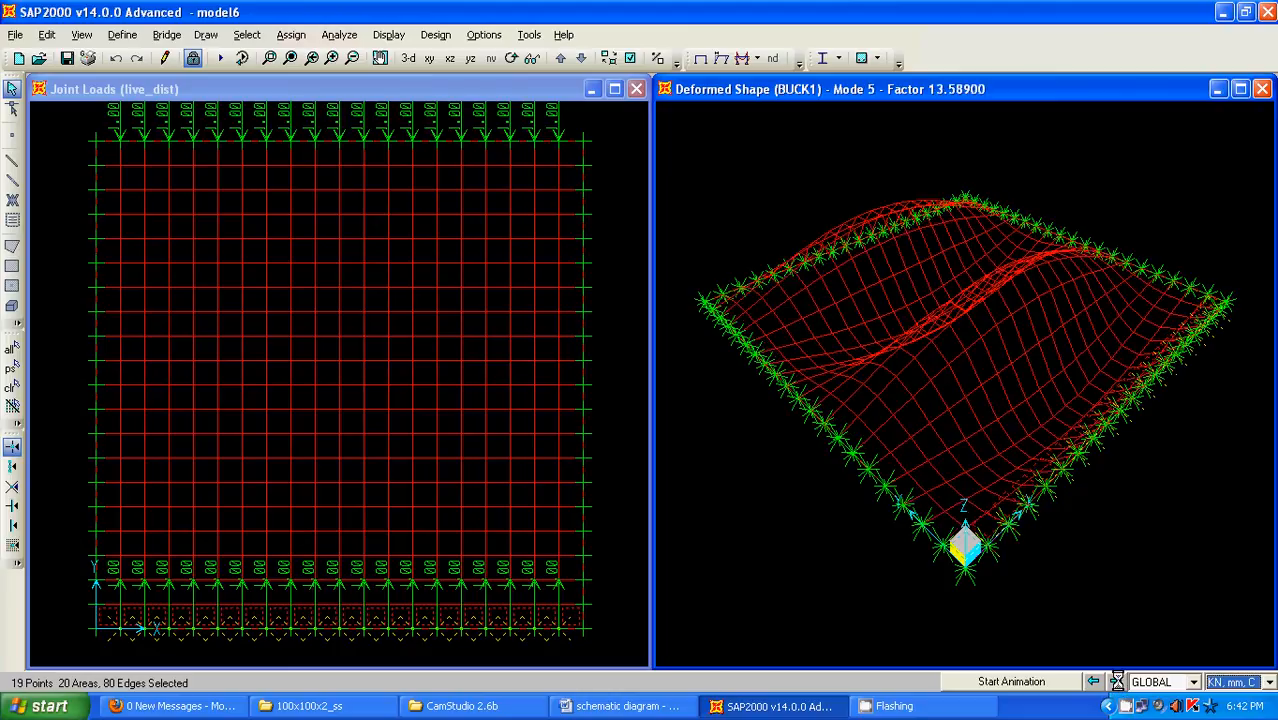
left_click(1093, 682)
left_click(1093, 682)
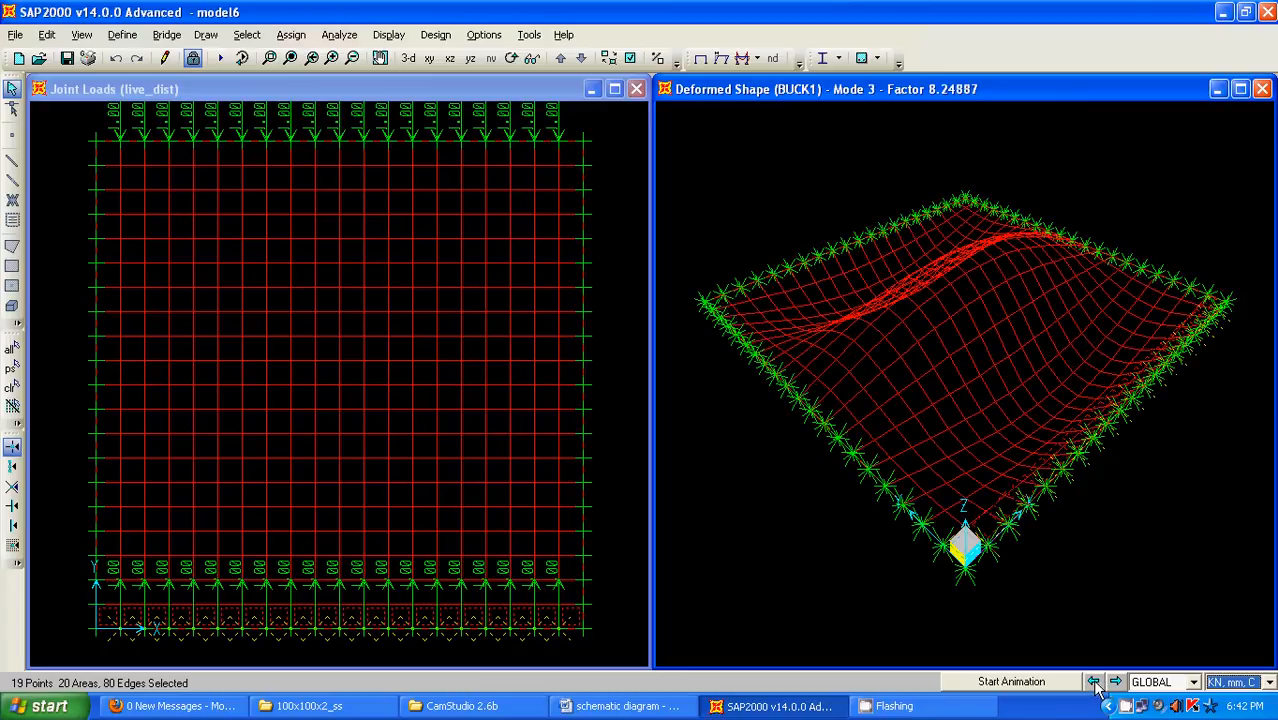
left_click(1093, 682)
left_click(1093, 682)
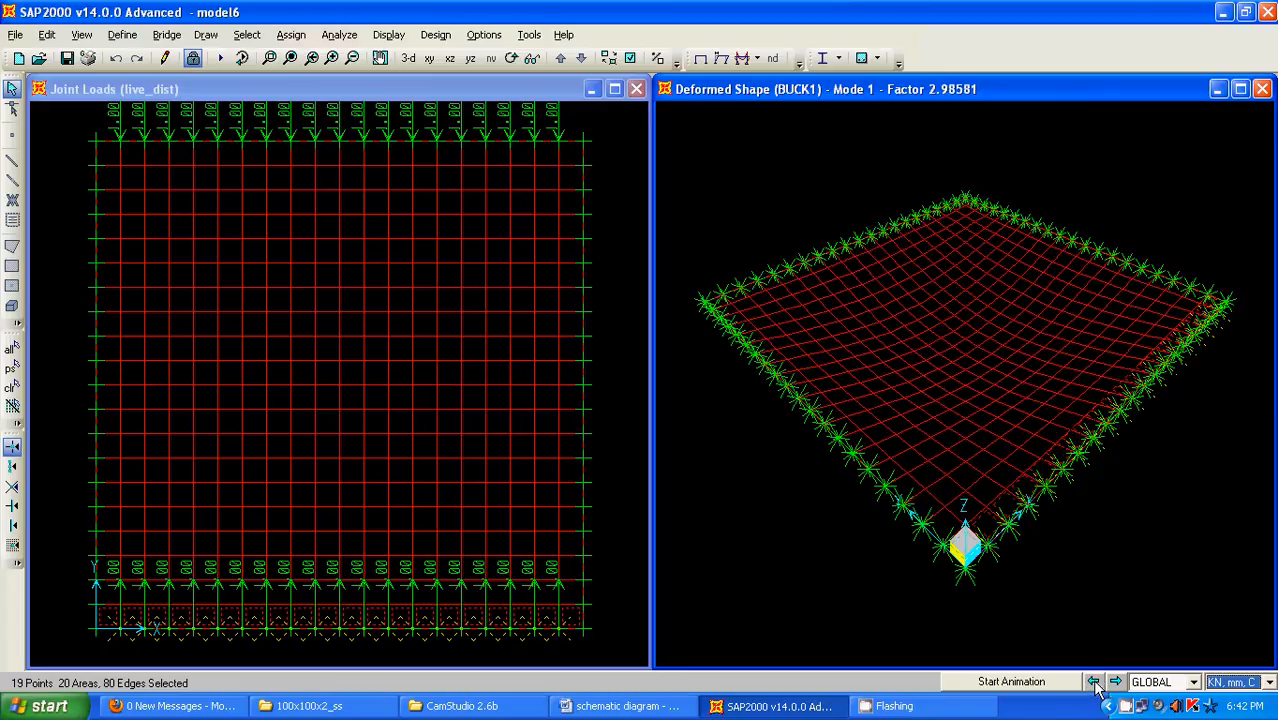
Animate the BUCK1 deformed shapes of modes 1, 2 and 3 one after another, stopping each animation before changing mode
left_click(1050, 682)
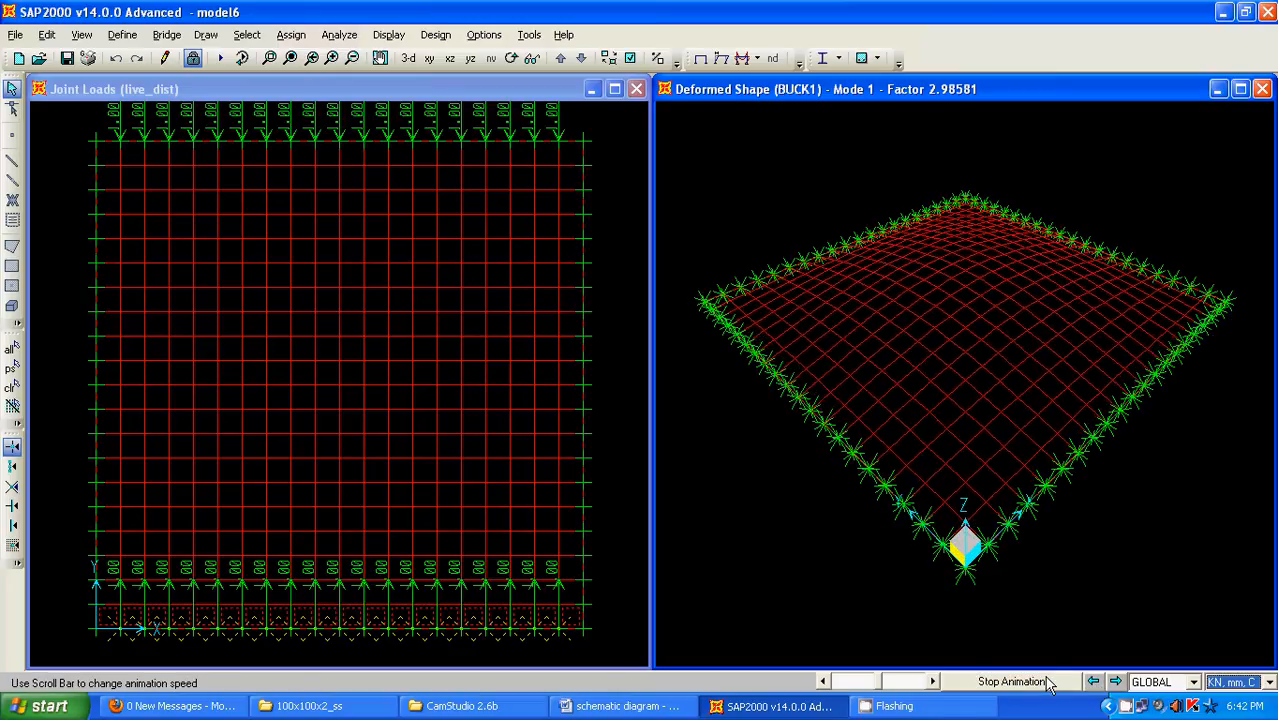
left_click(1012, 682)
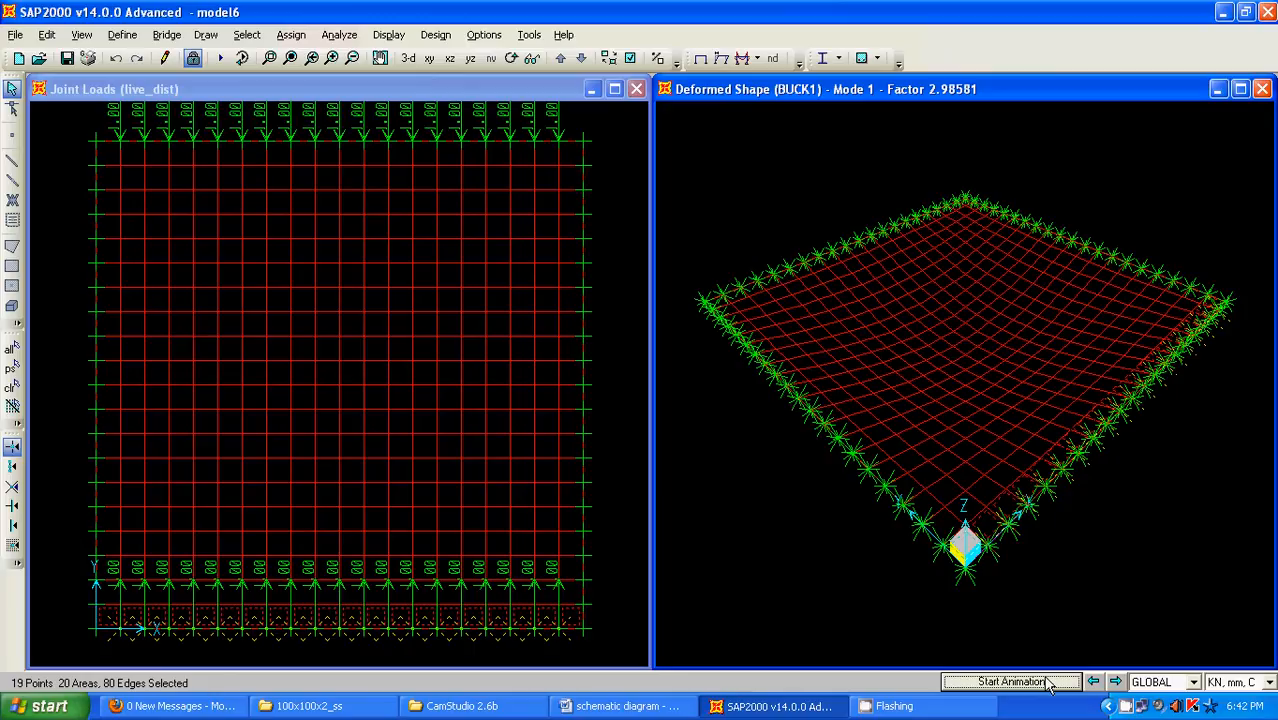
left_click(1115, 682)
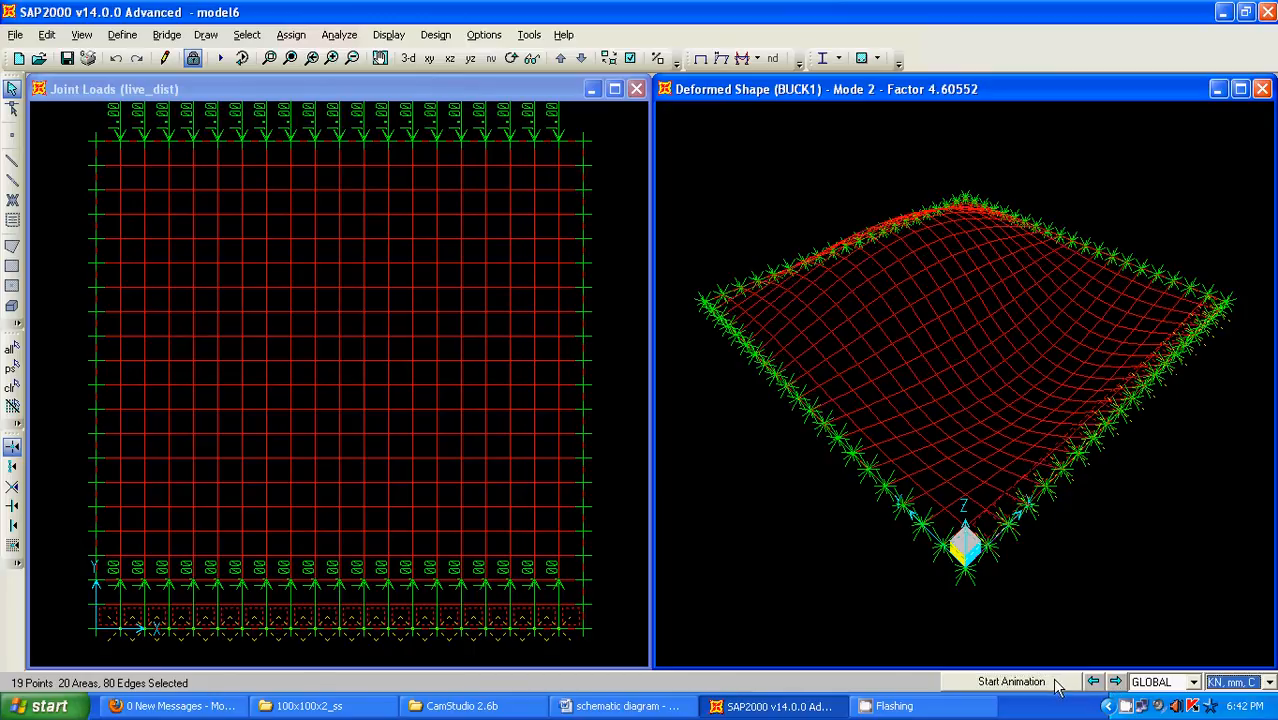
left_click(1011, 682)
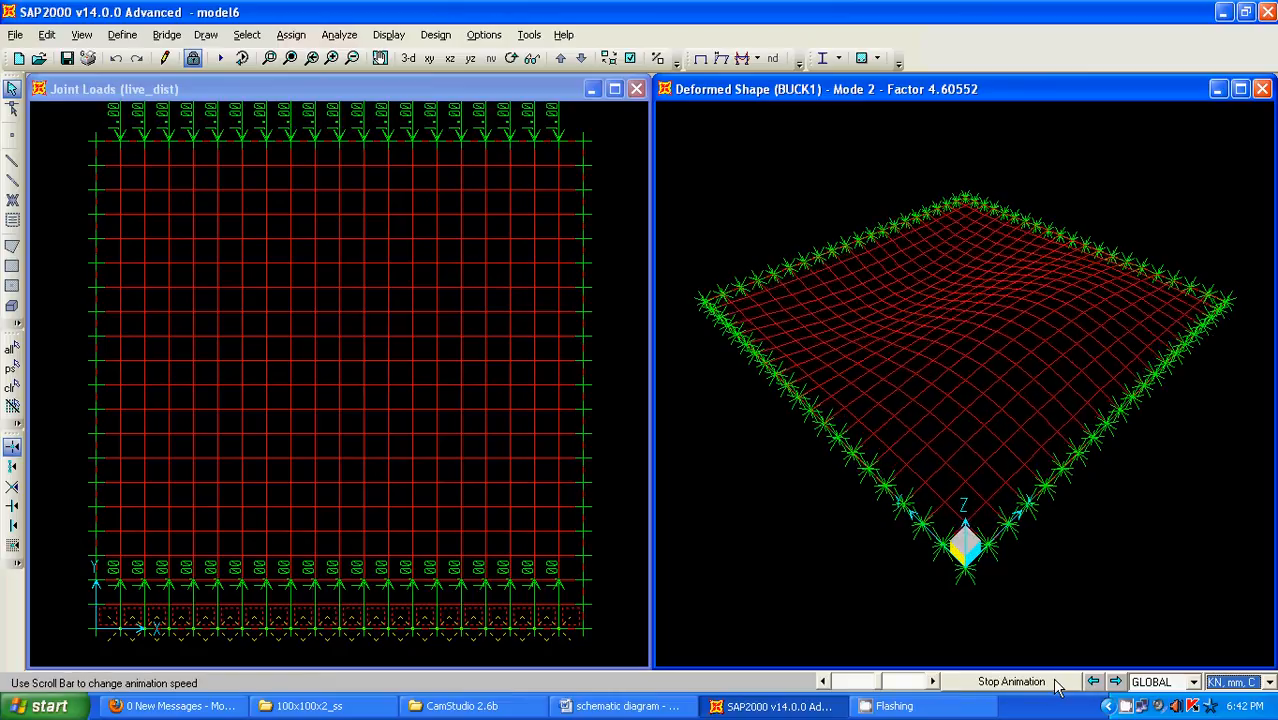
left_click(1056, 683)
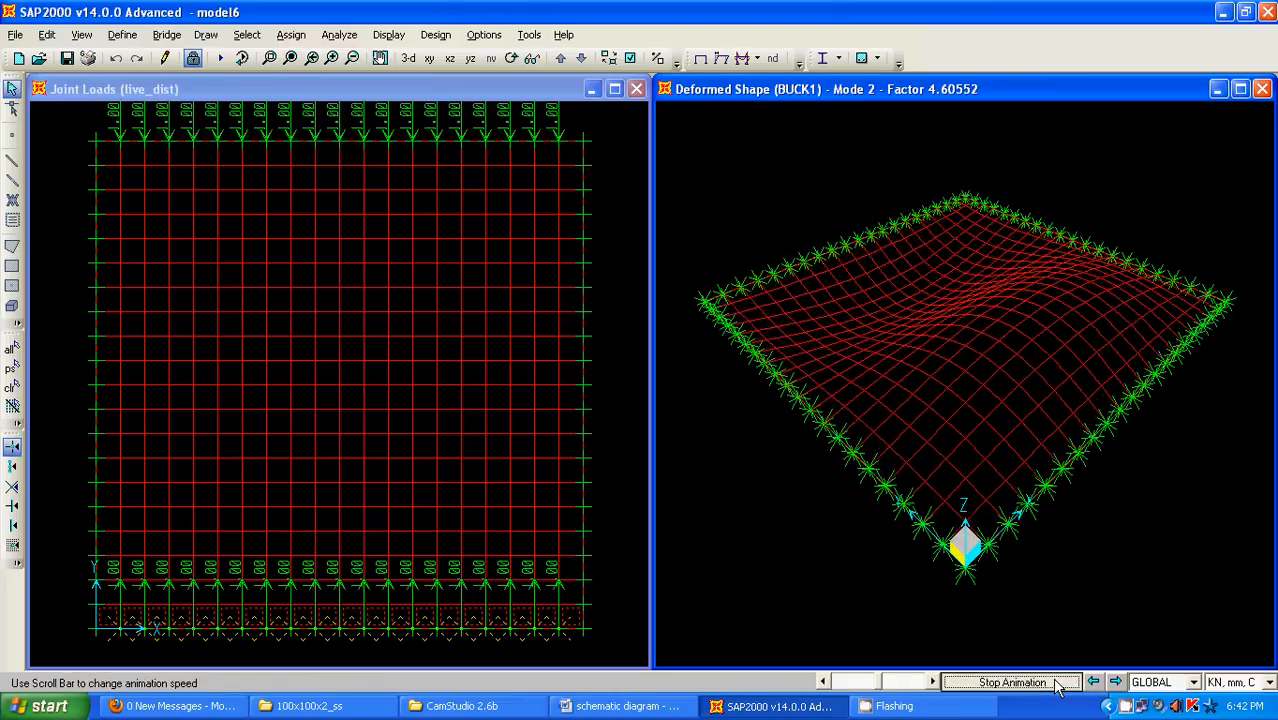
left_click(1115, 682)
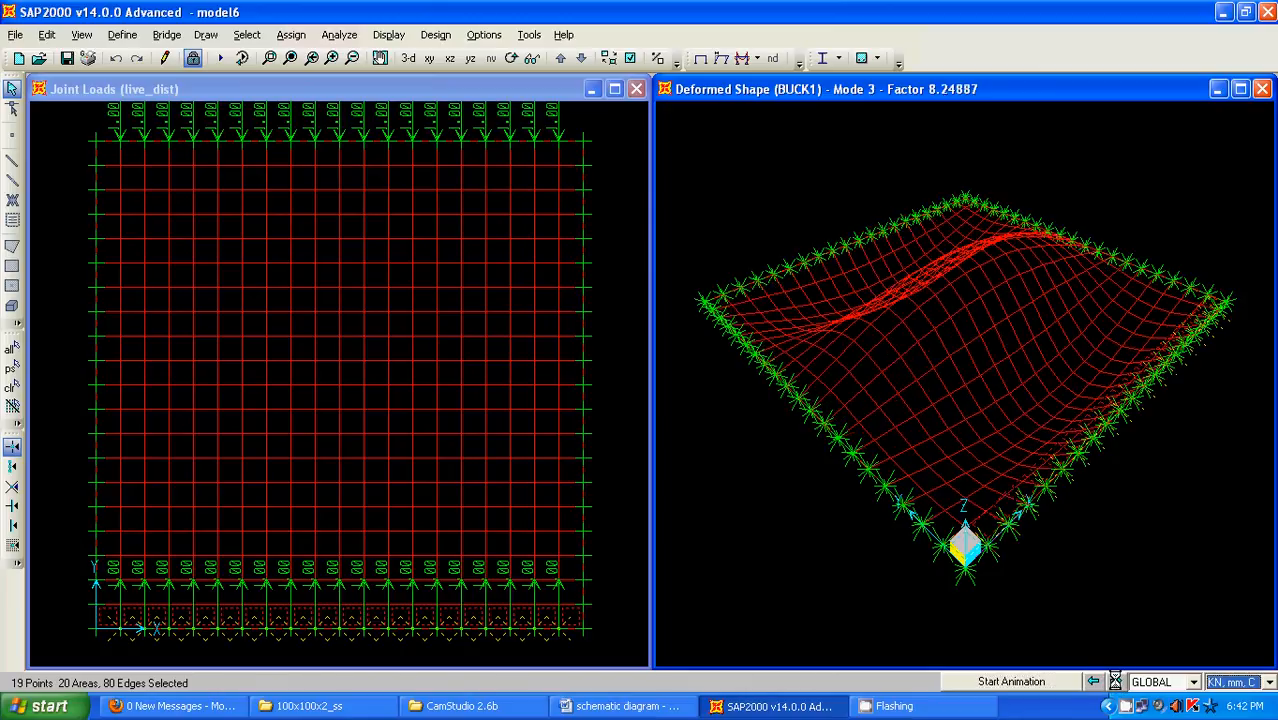
left_click(1056, 683)
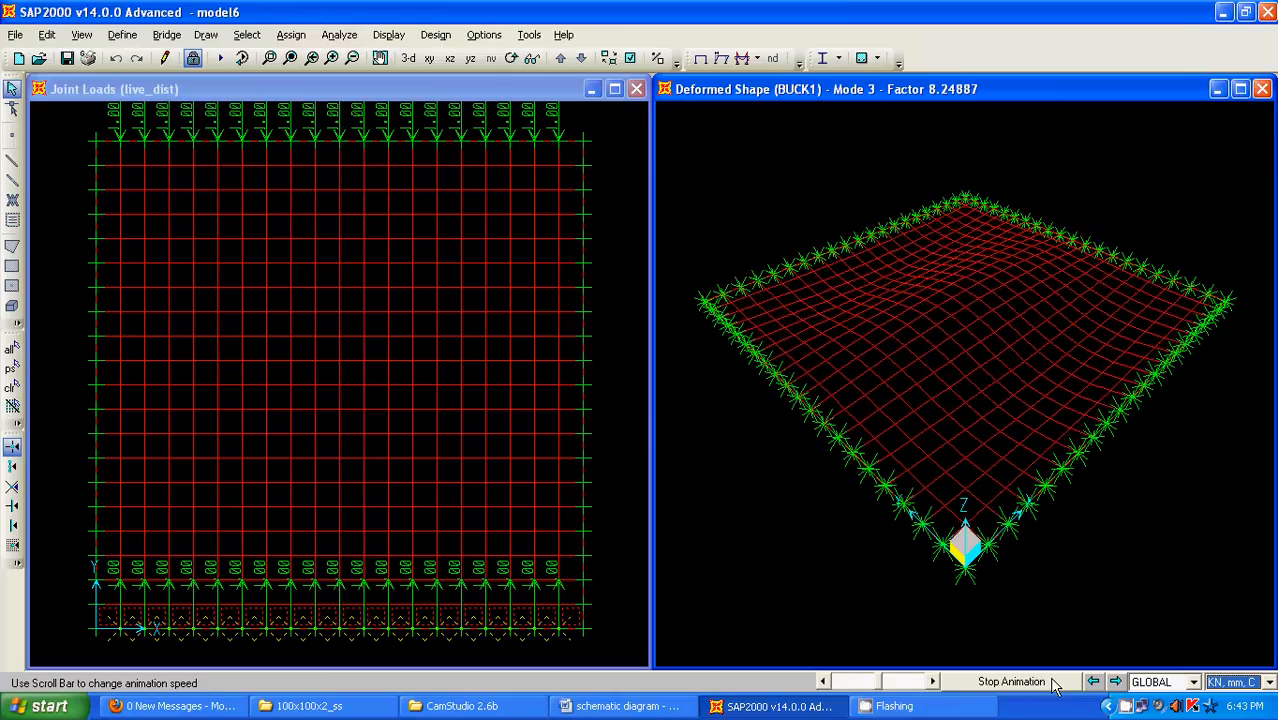
left_click(1053, 684)
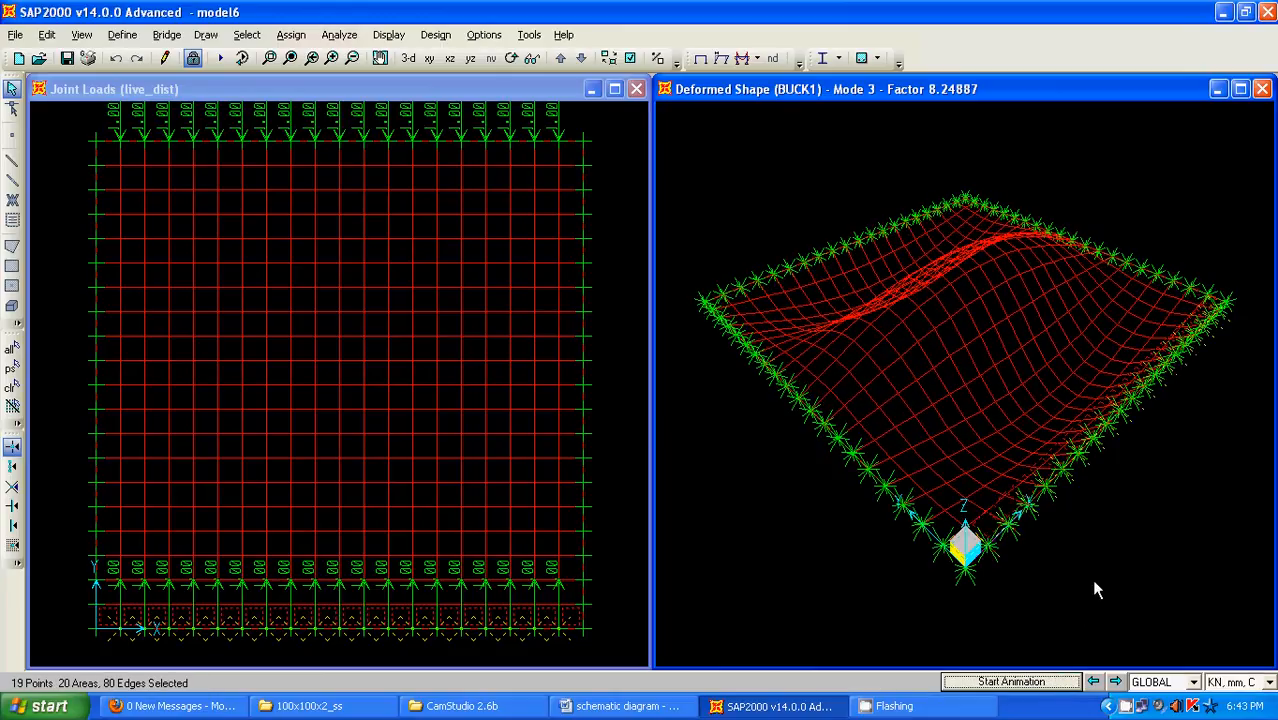